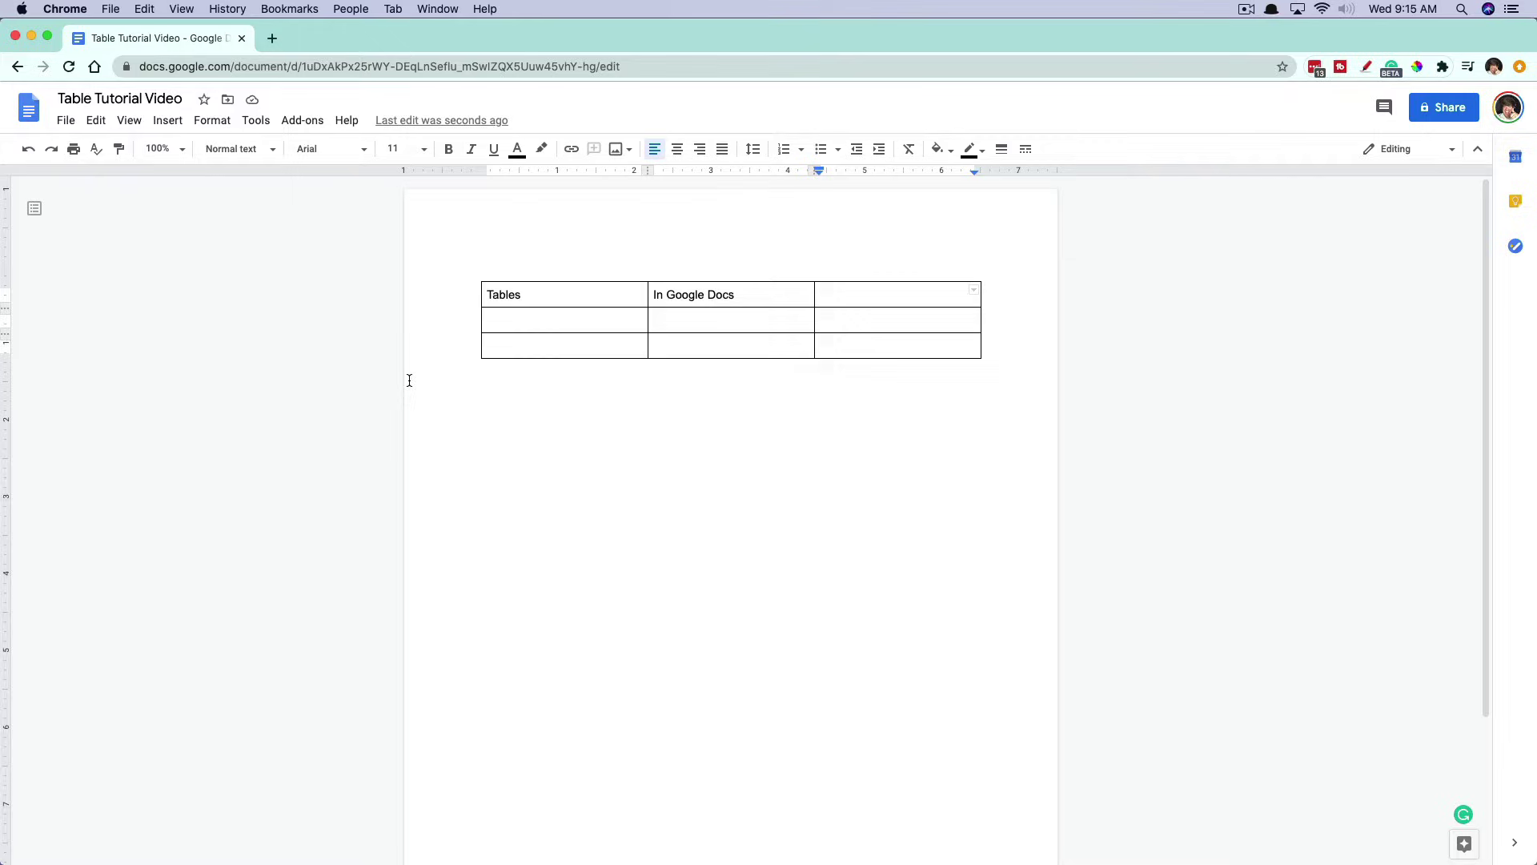
Step: Start a new empty line just below the first table
click(409, 380)
key(Return)
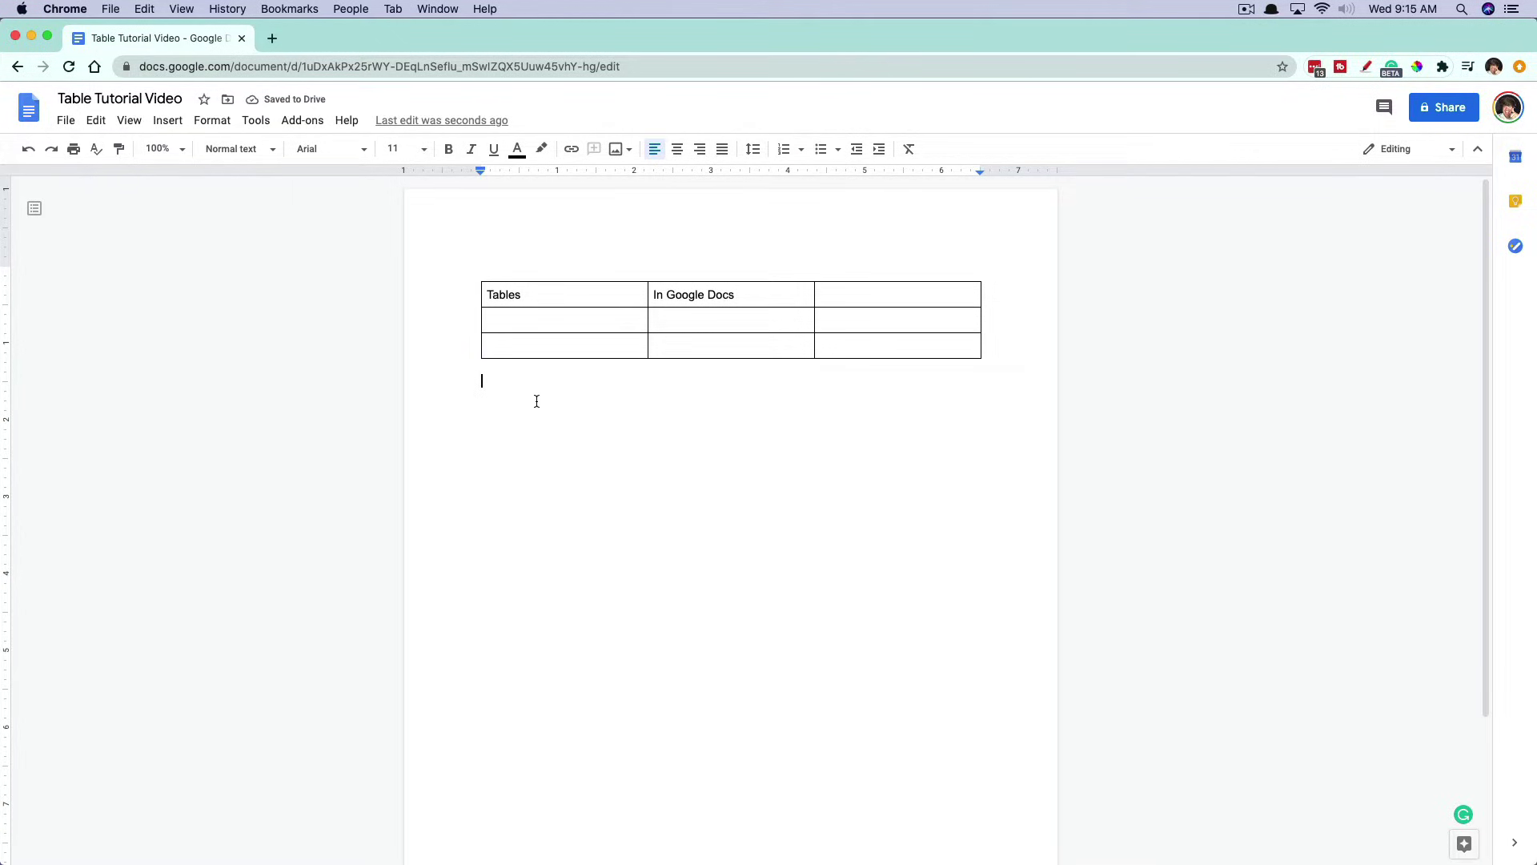
Step: Insert a second empty table of 3 columns by 5 rows from Insert > Table
click(167, 120)
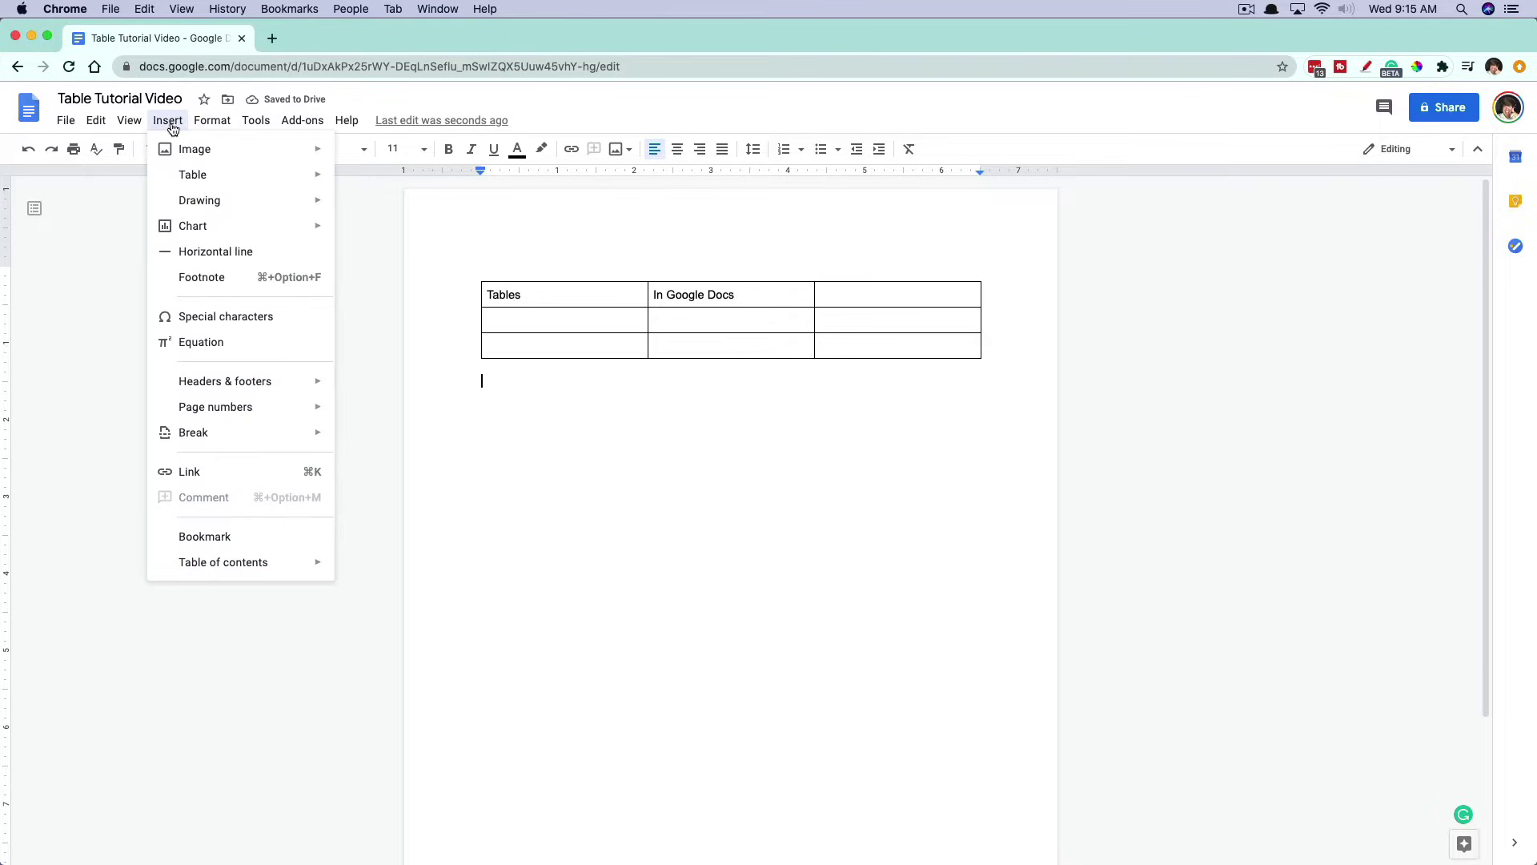
mouse_move(208, 181)
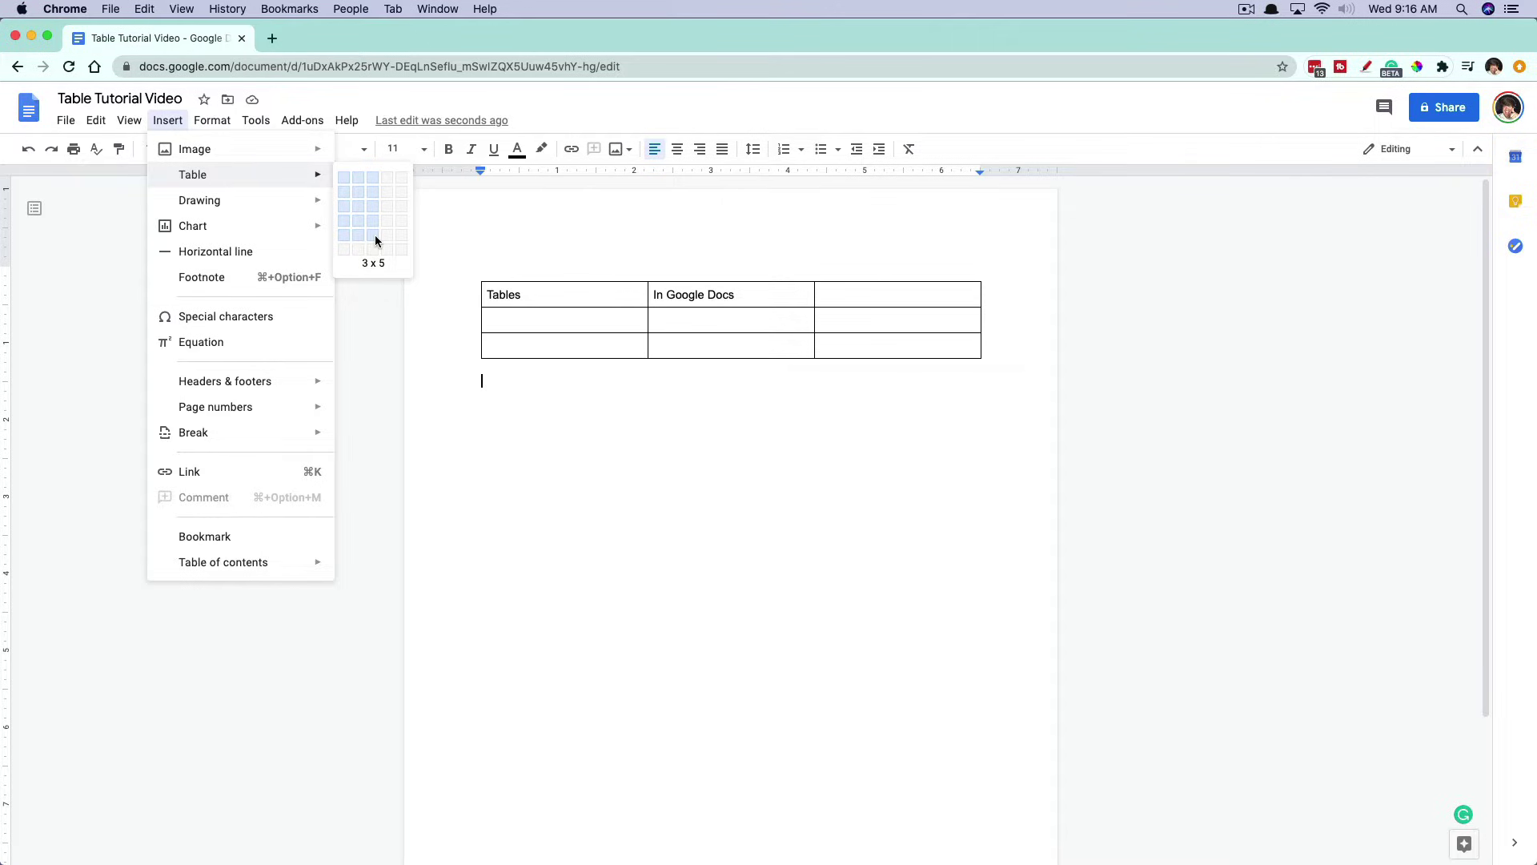
click(375, 234)
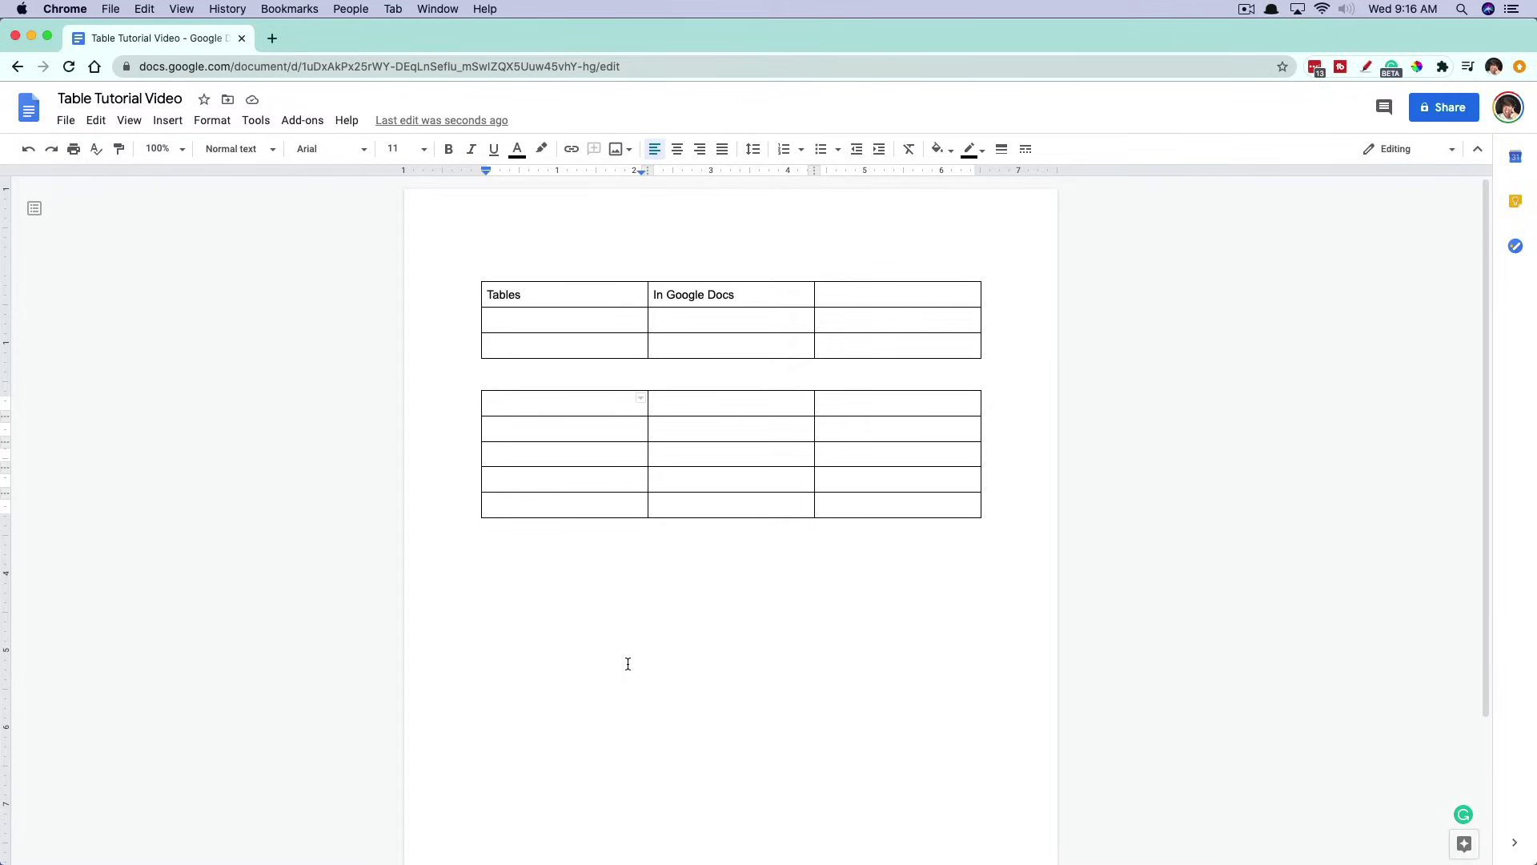
double_click(696, 405)
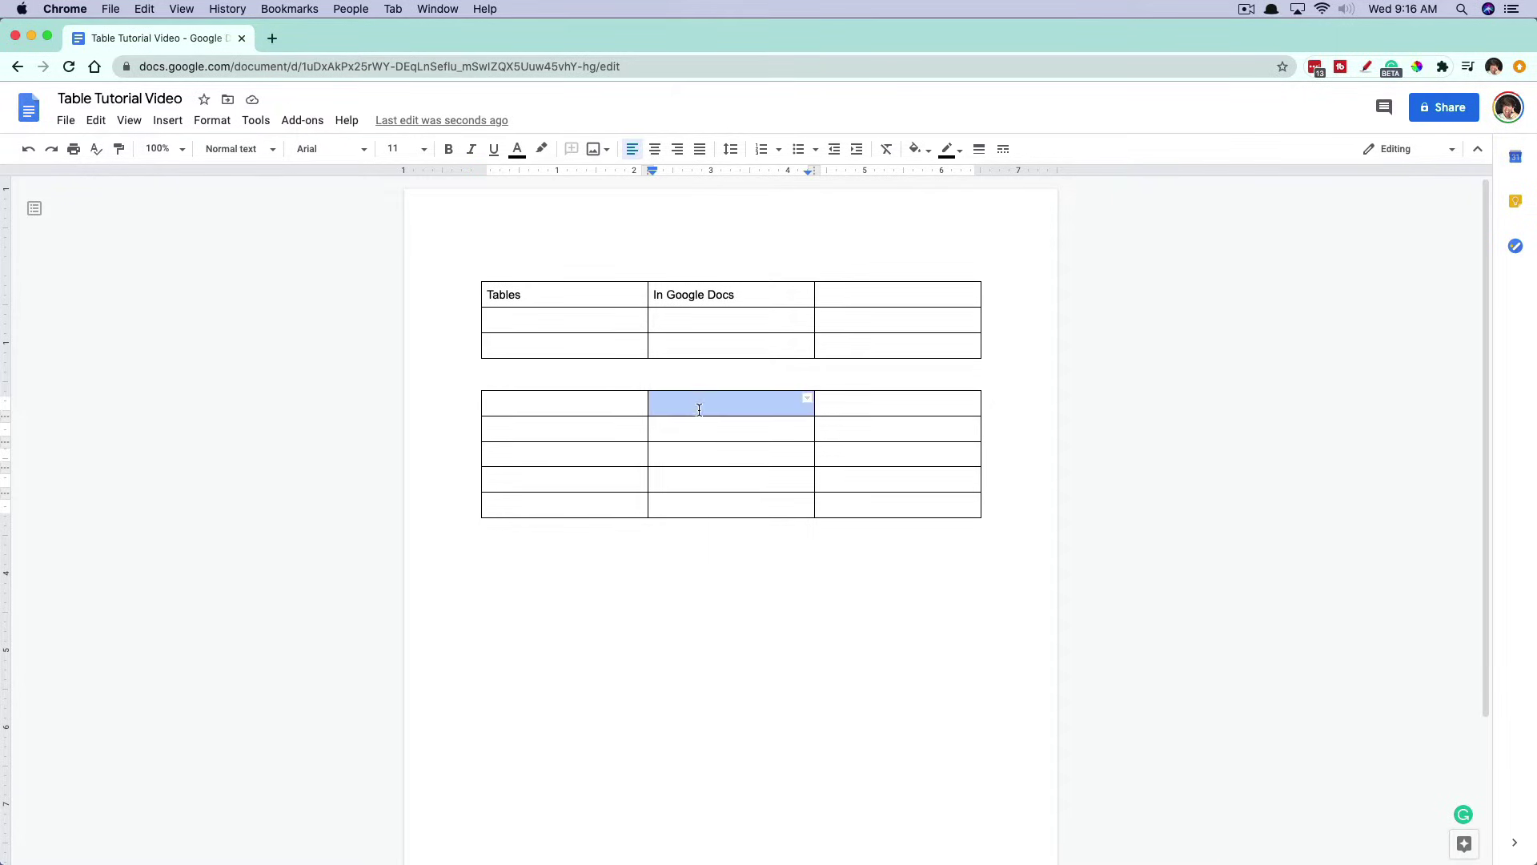
click(549, 402)
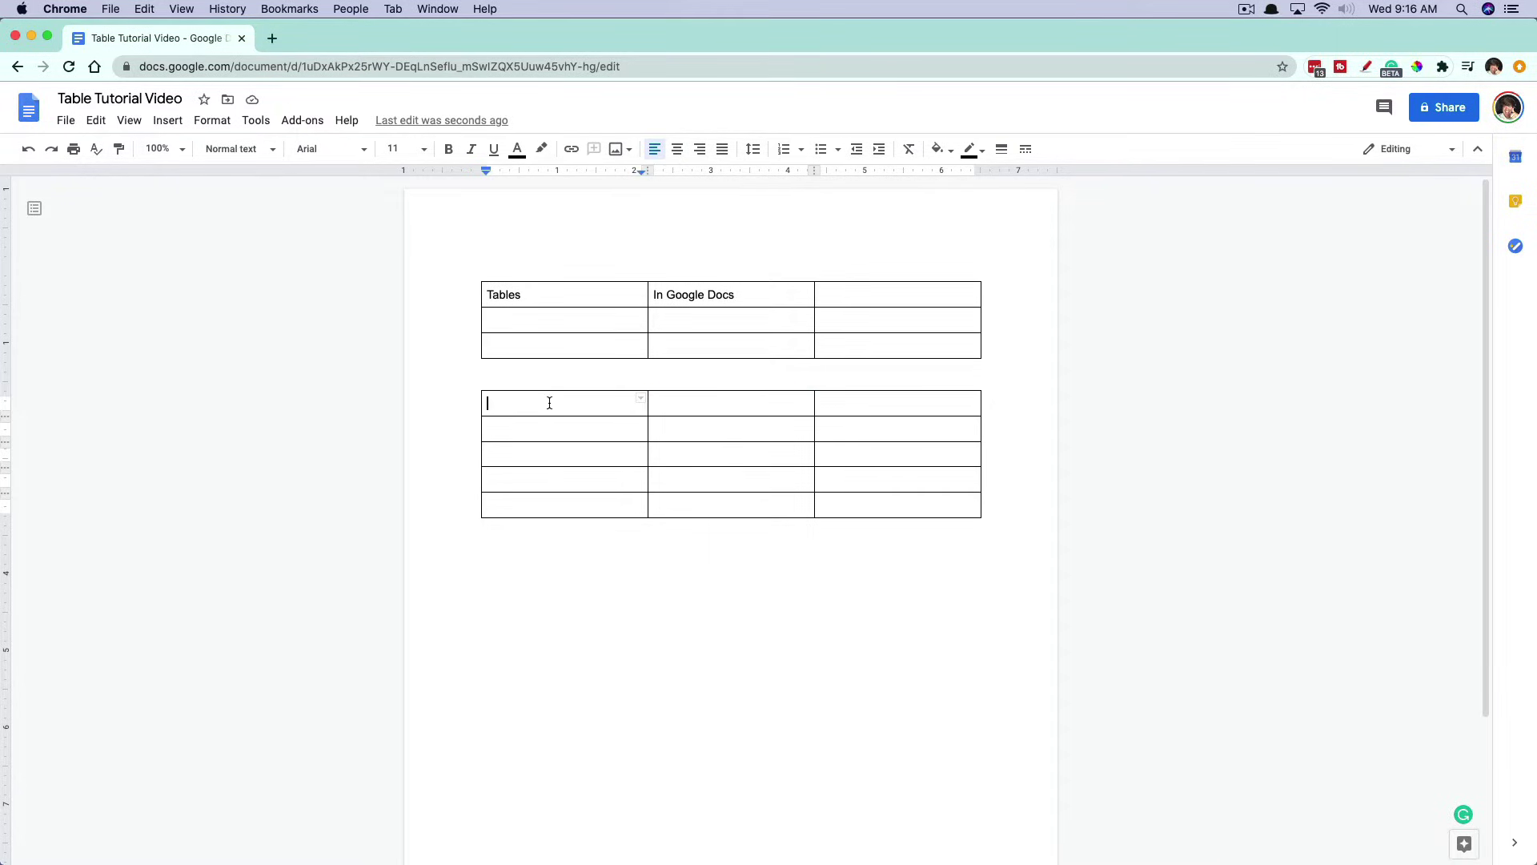
click(669, 431)
click(547, 435)
double_click(525, 400)
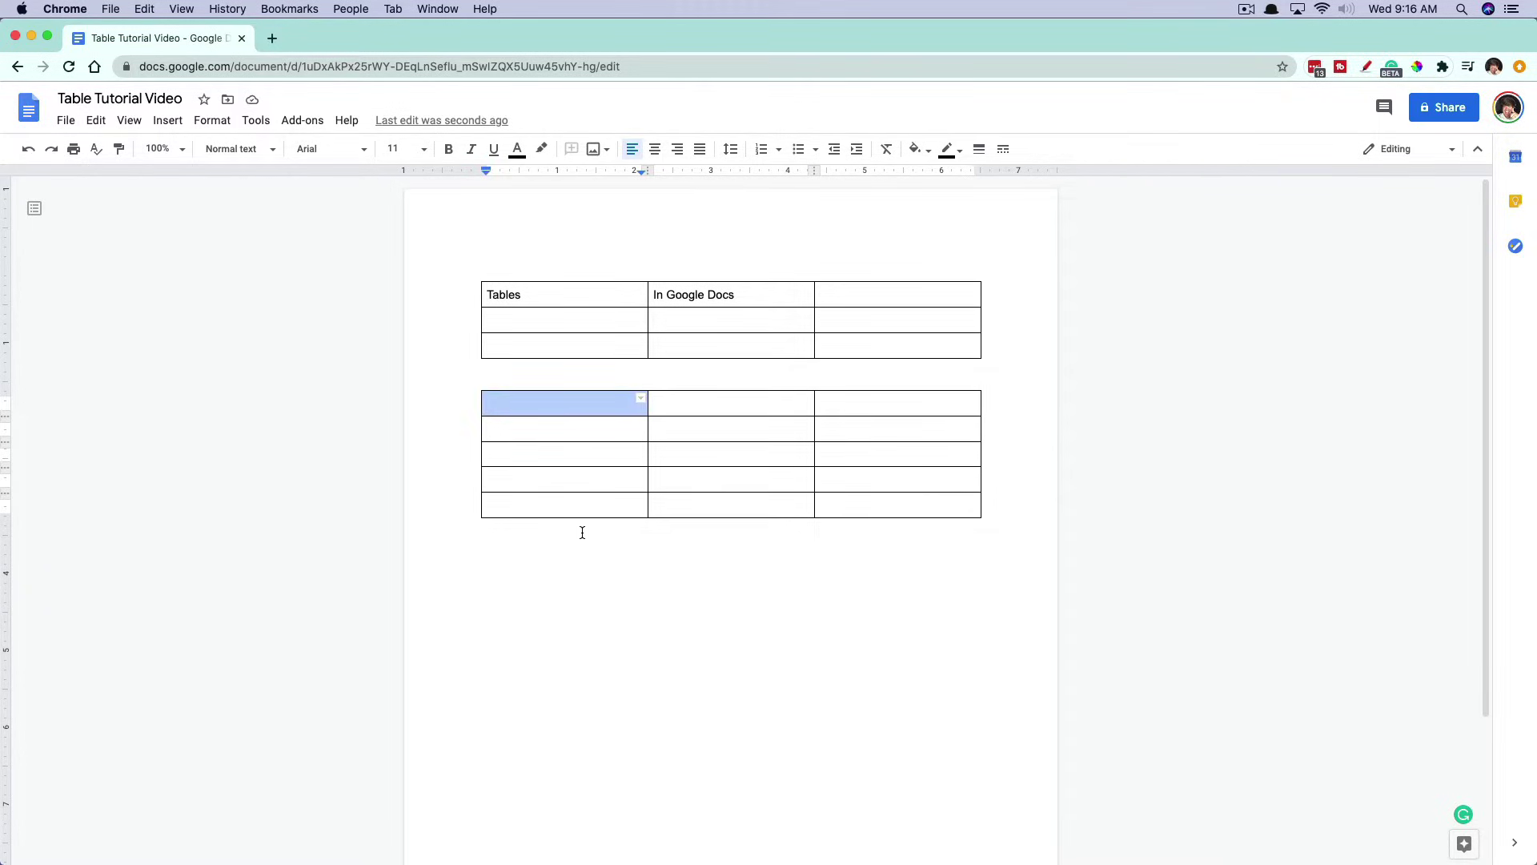
click(532, 413)
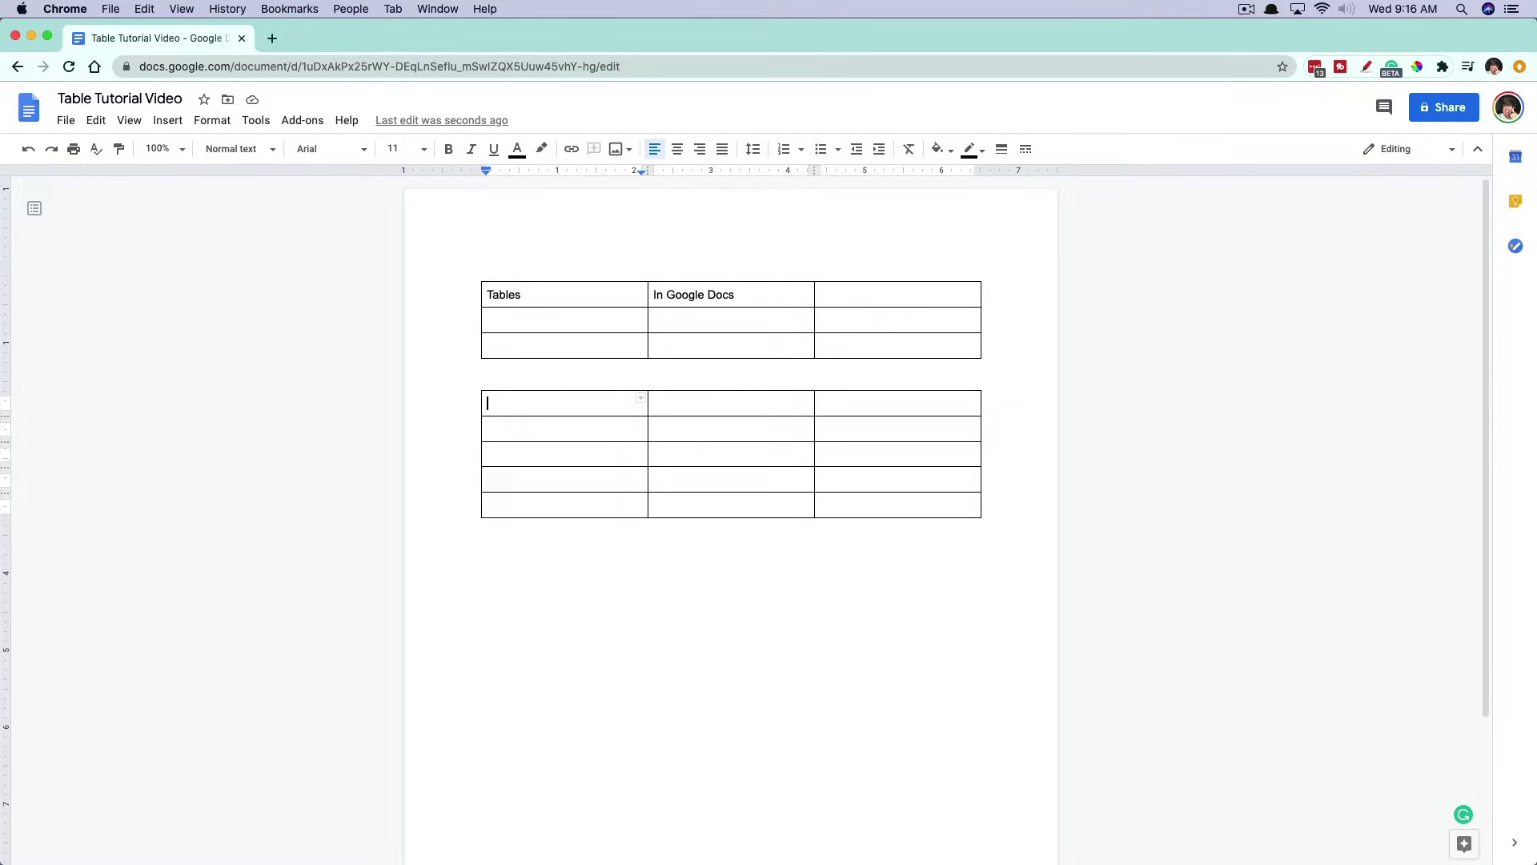
click(654, 403)
click(488, 402)
key(Down)
key(Down)
key(Down)
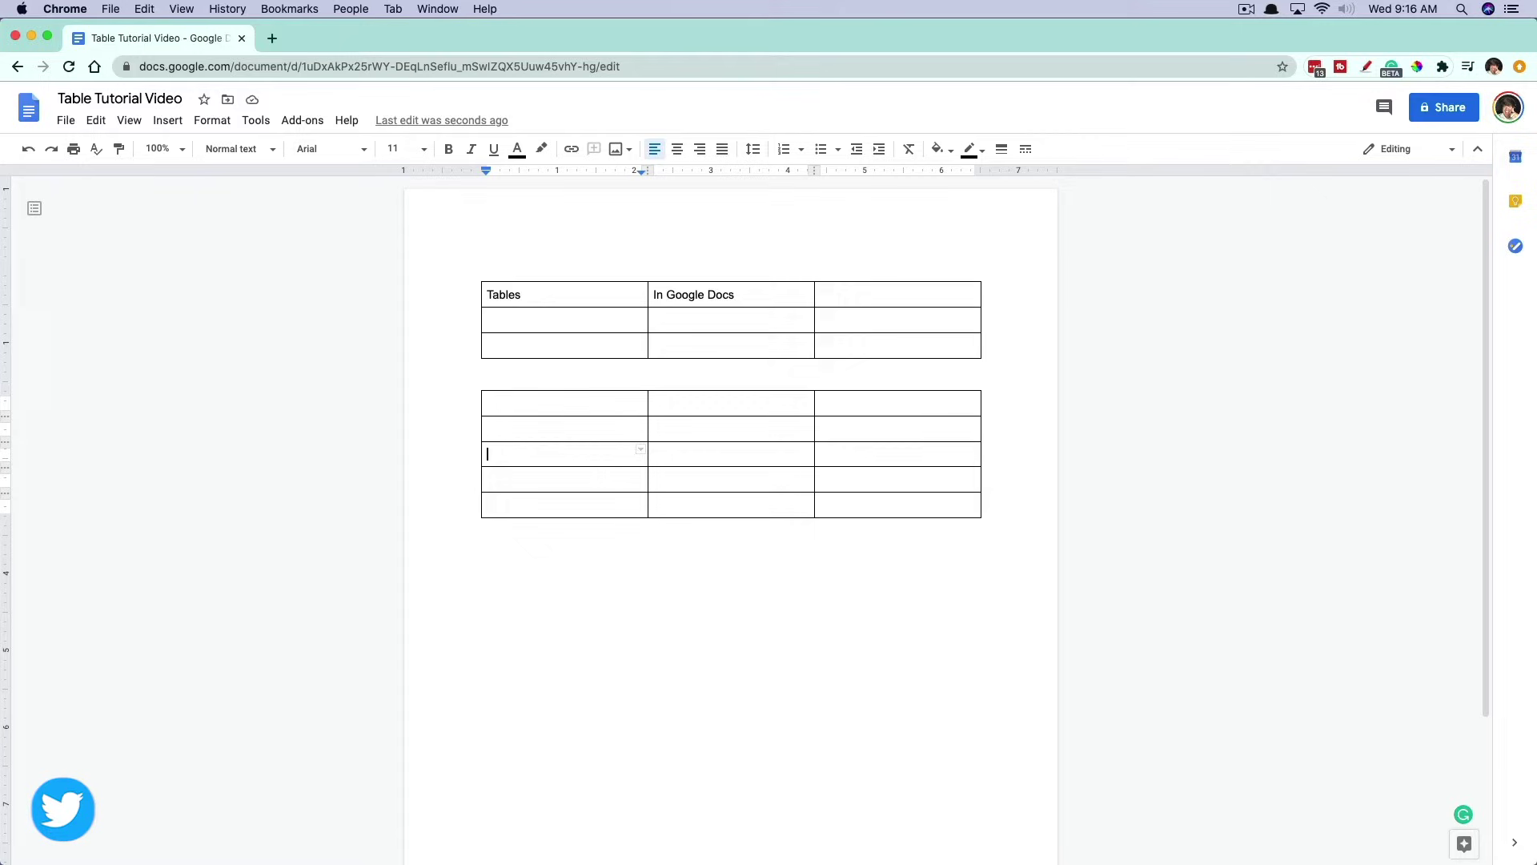
key(Up)
key(Up)
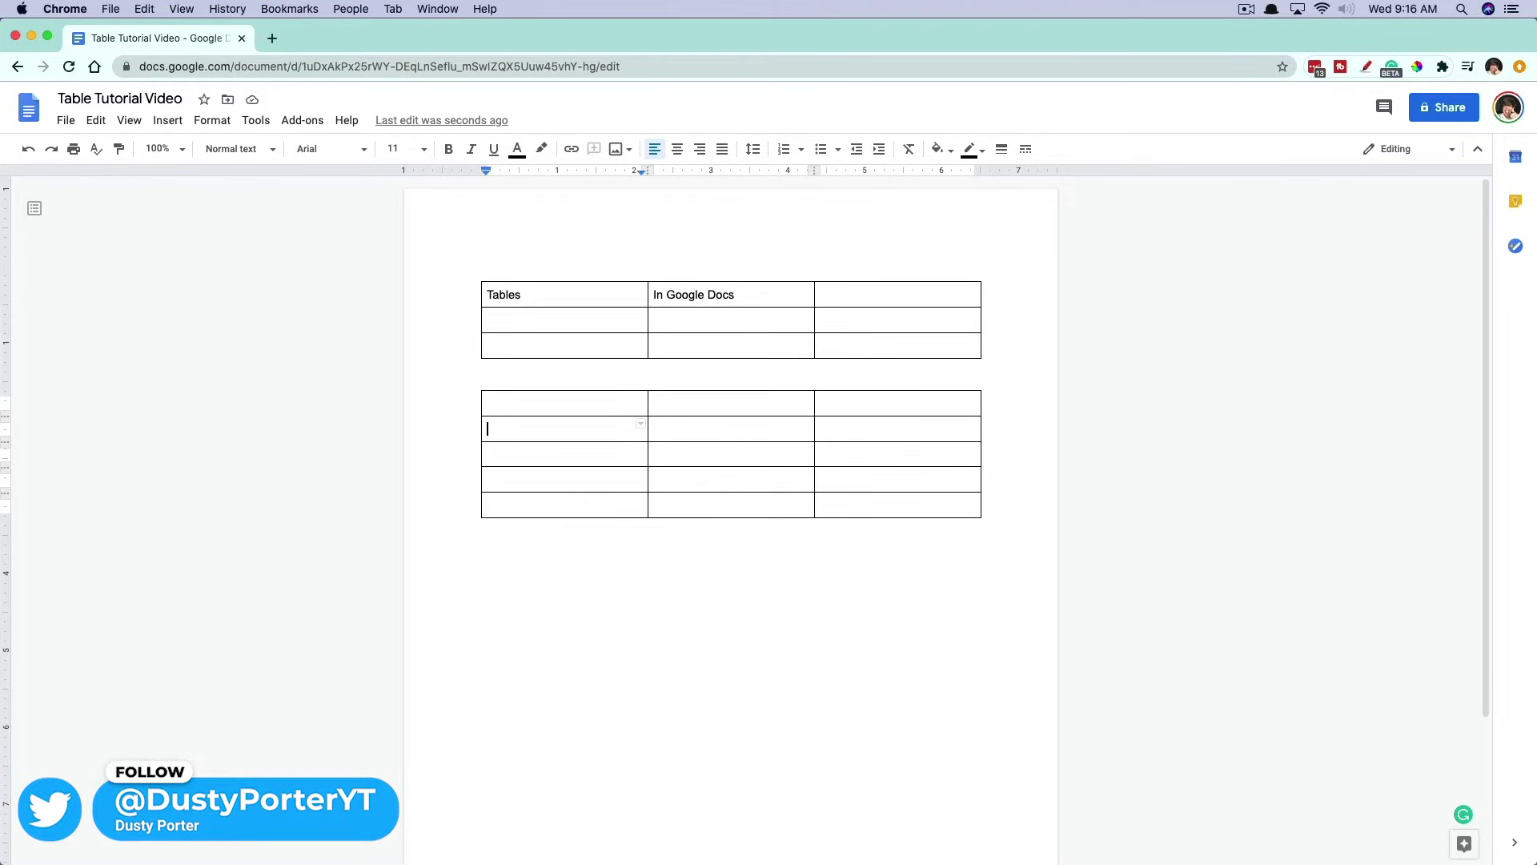
key(Right)
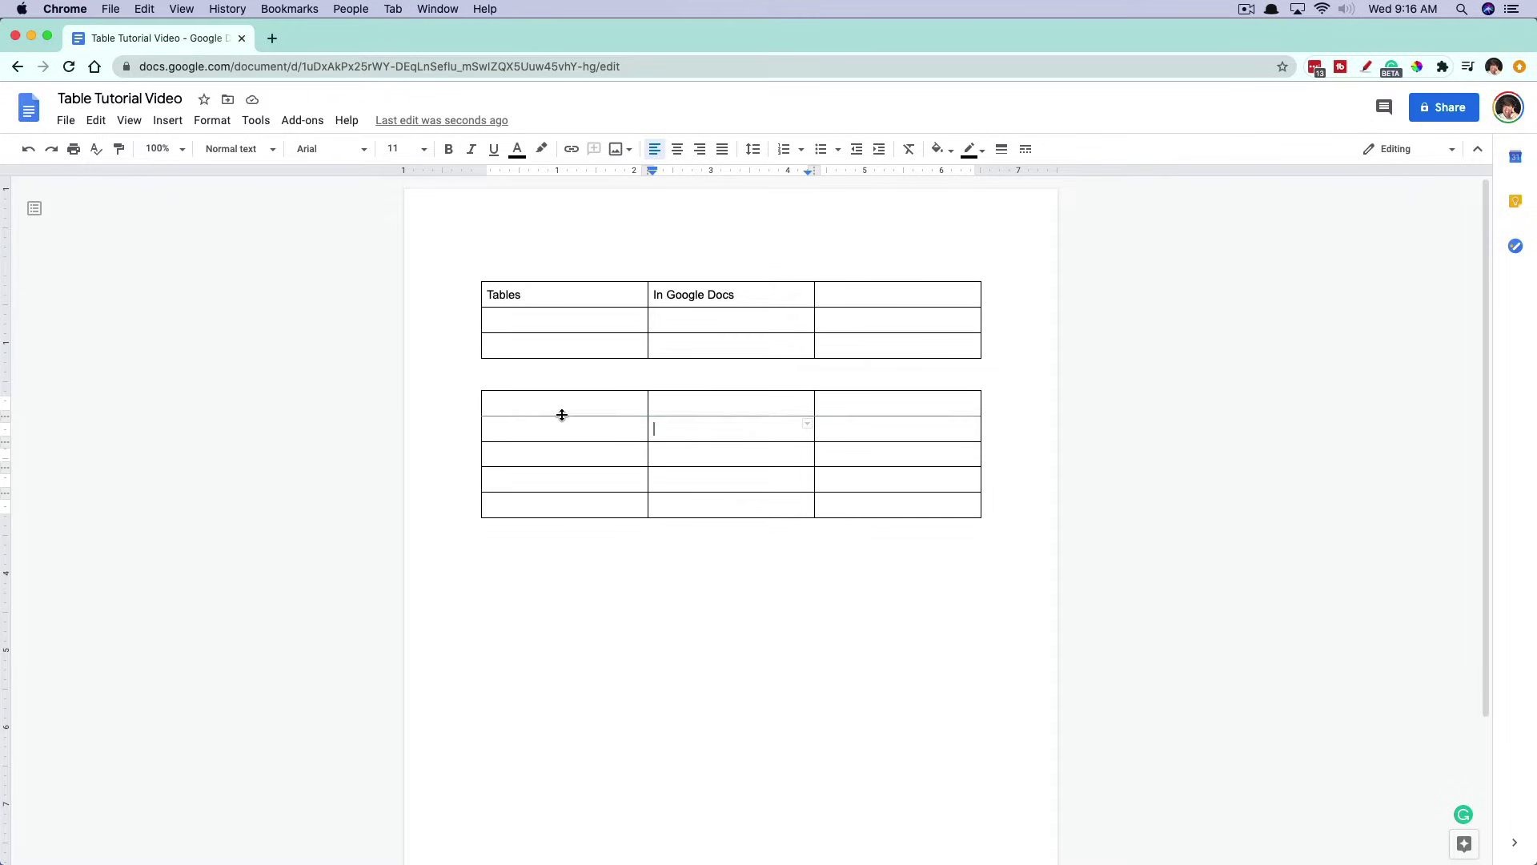
Step: Make the second table's header row taller and adjust its first column border
drag(563, 417, 563, 428)
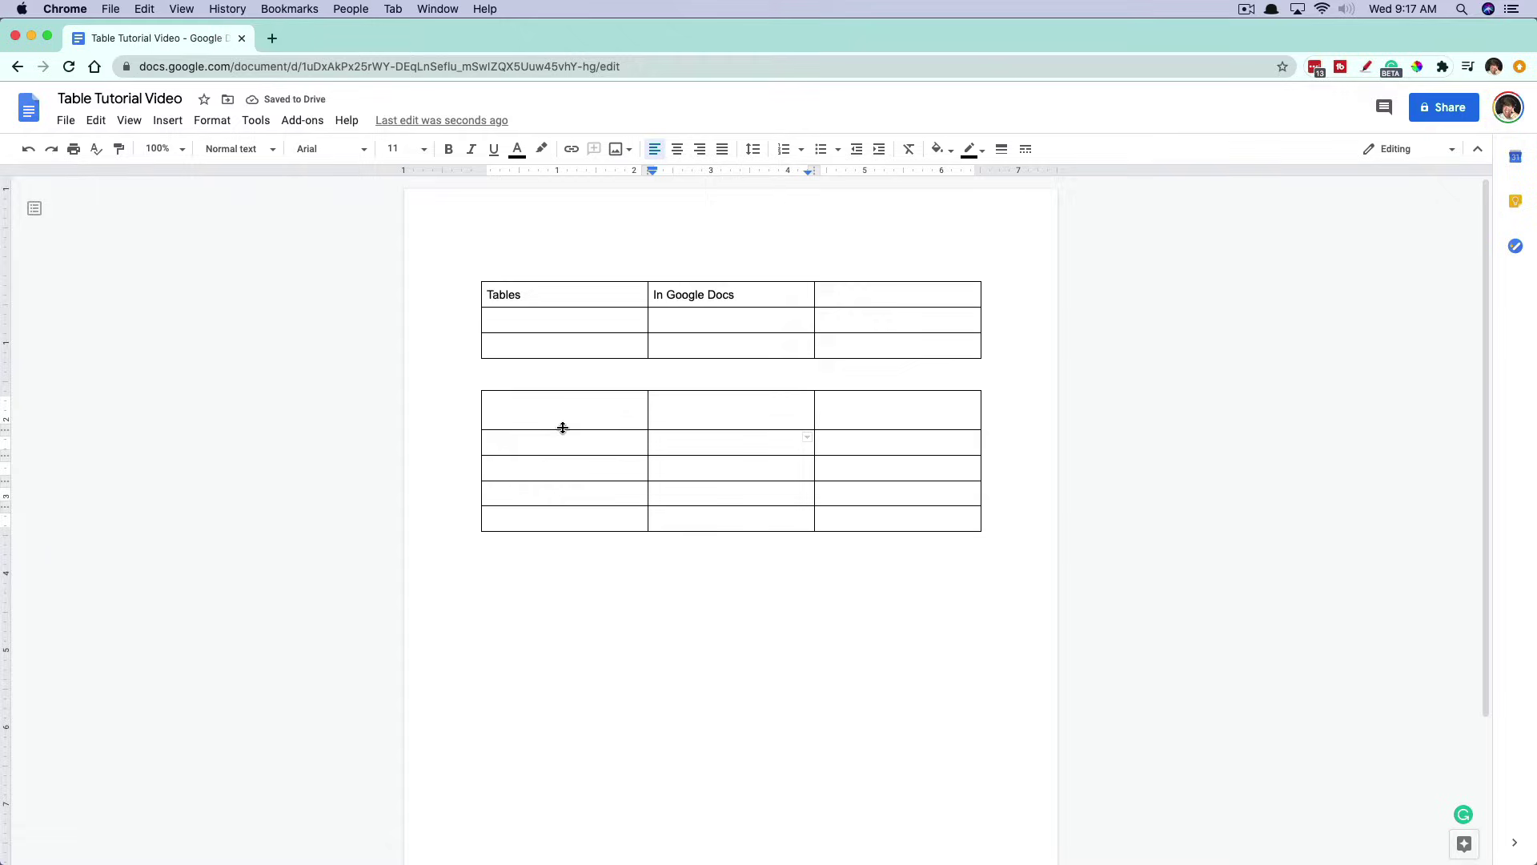
drag(563, 427, 683, 413)
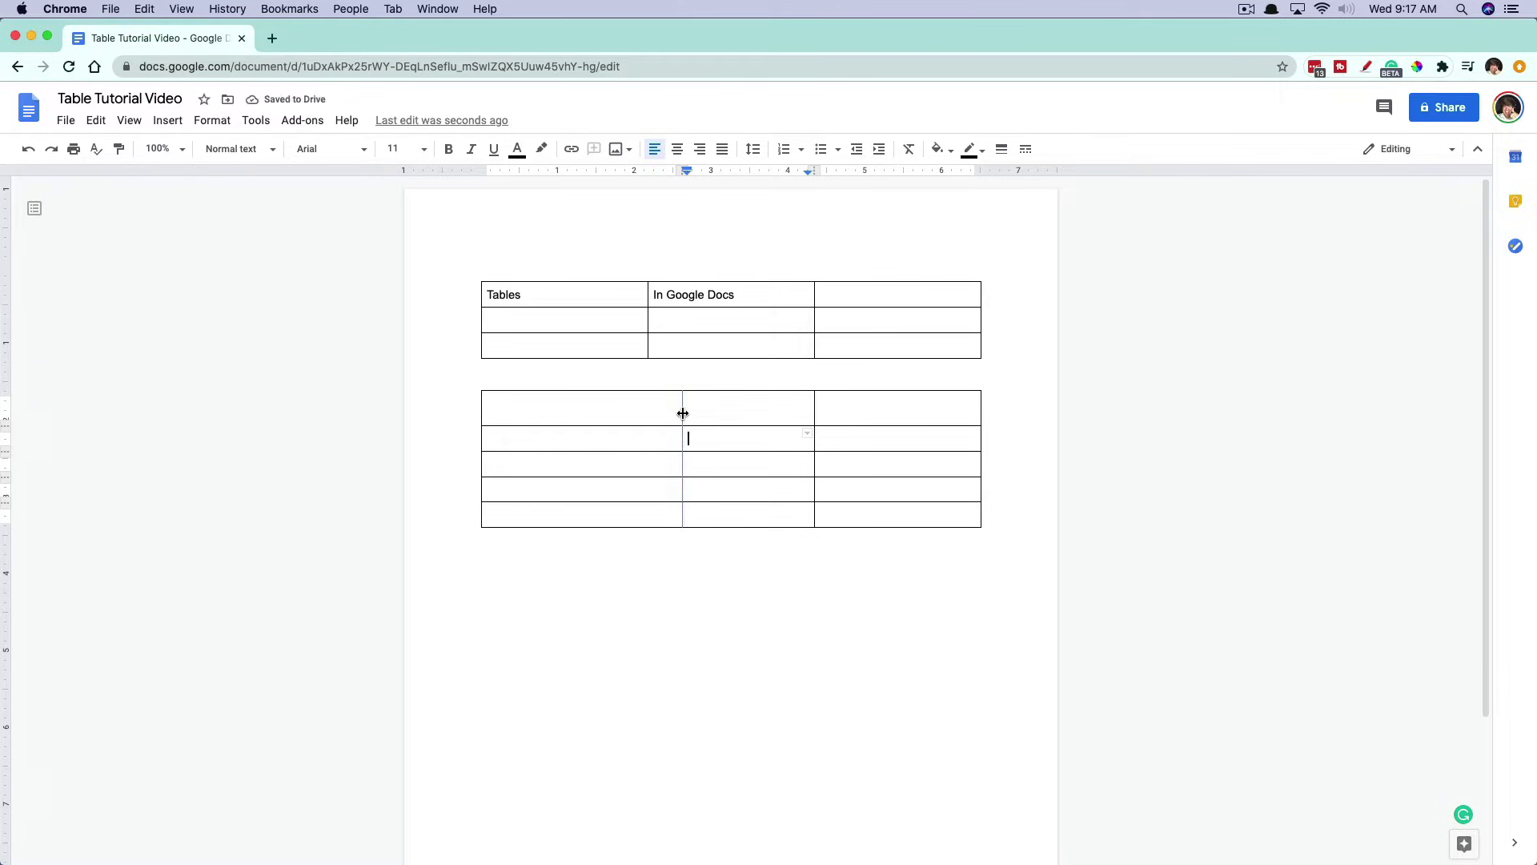
drag(683, 413, 647, 418)
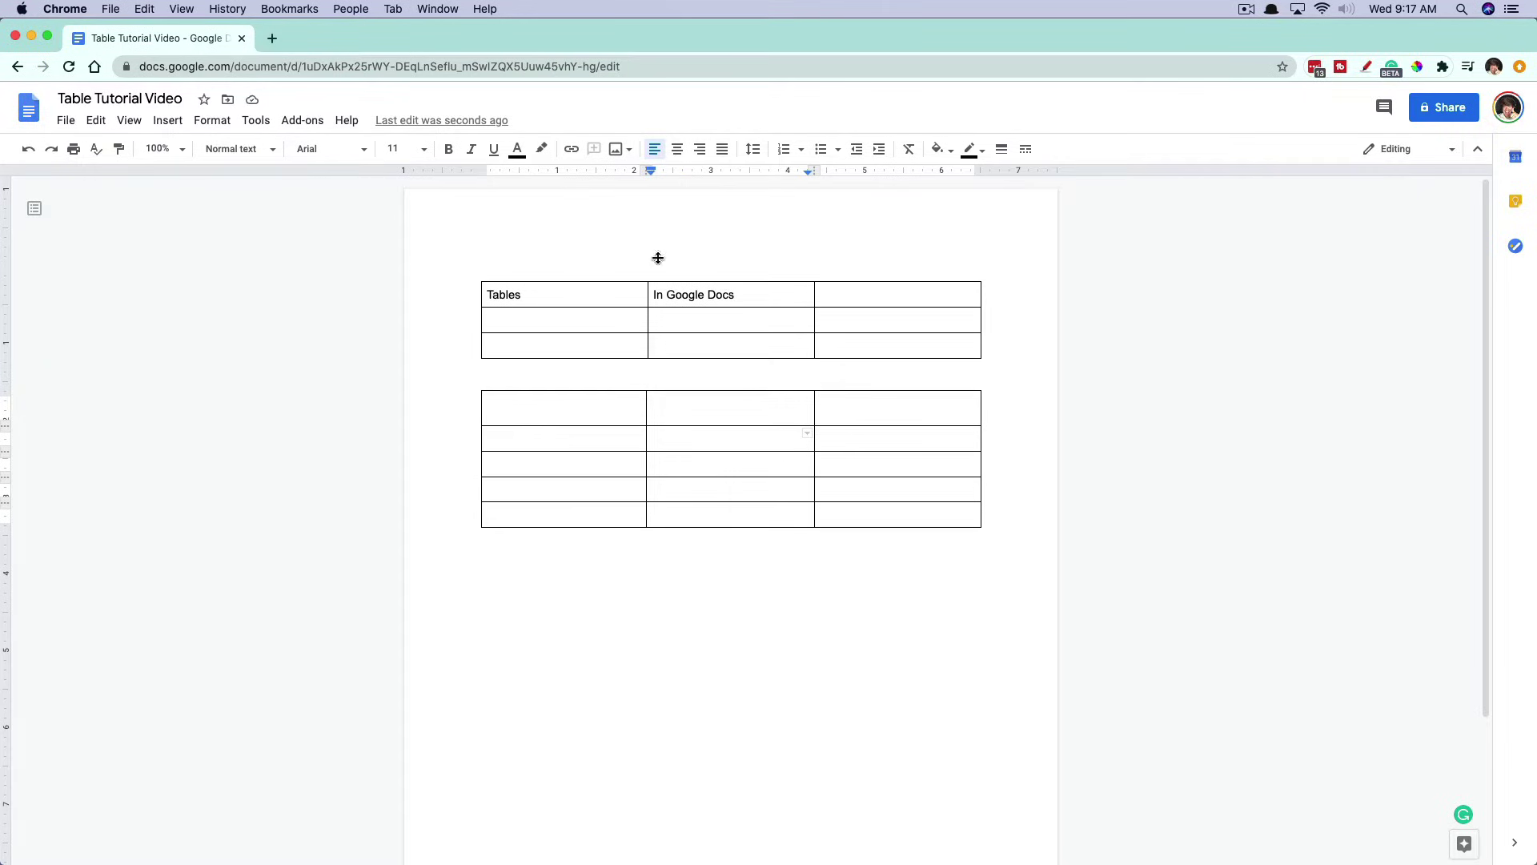
Step: Center-align 'Tables' and 'In Google Docs' across the first table's top two rows
double_click(519, 295)
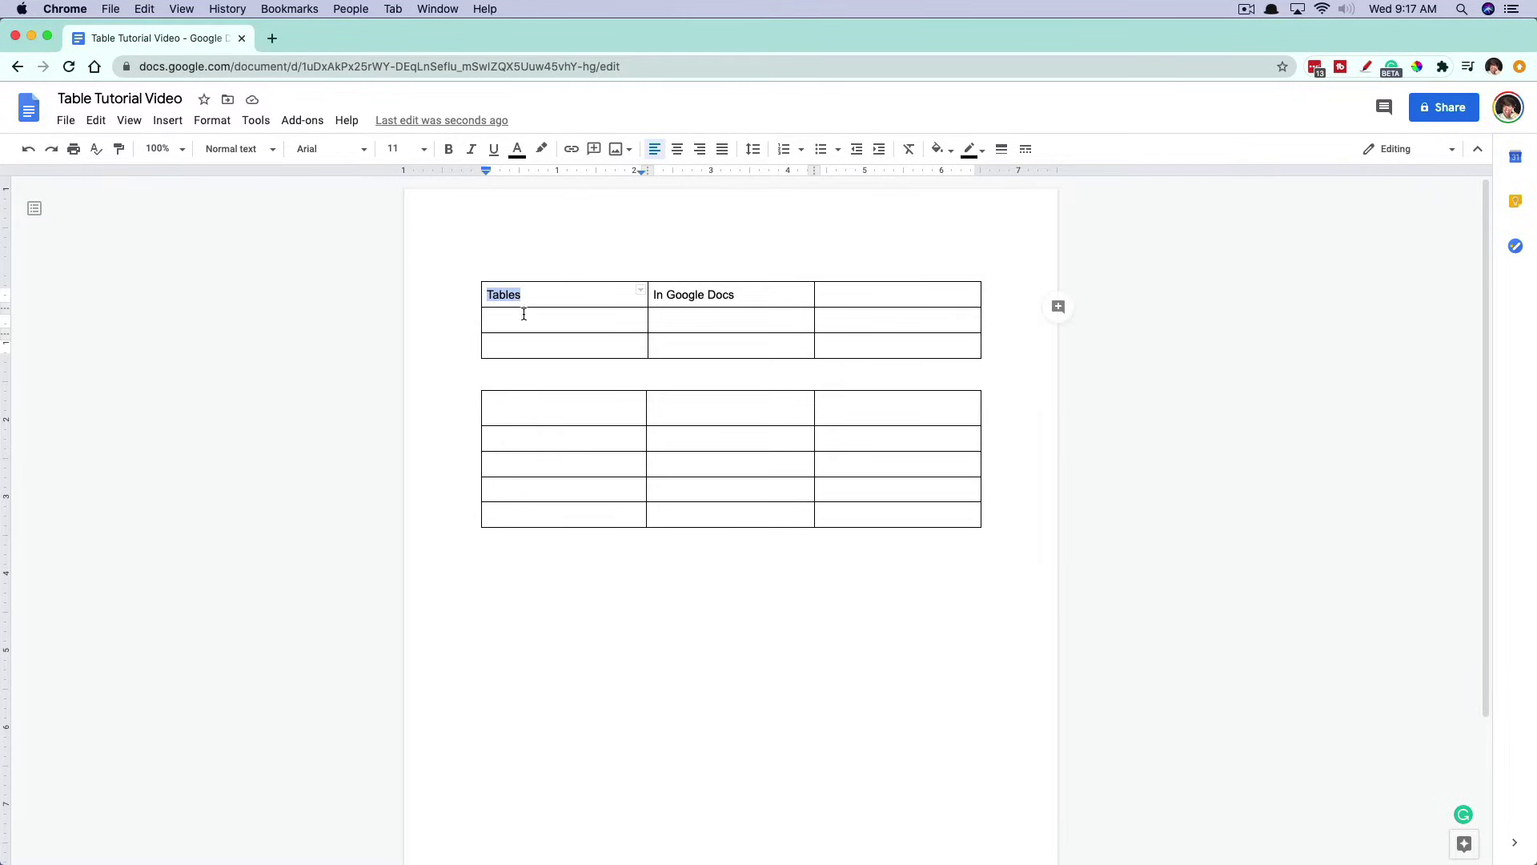
click(497, 319)
drag(490, 295, 778, 296)
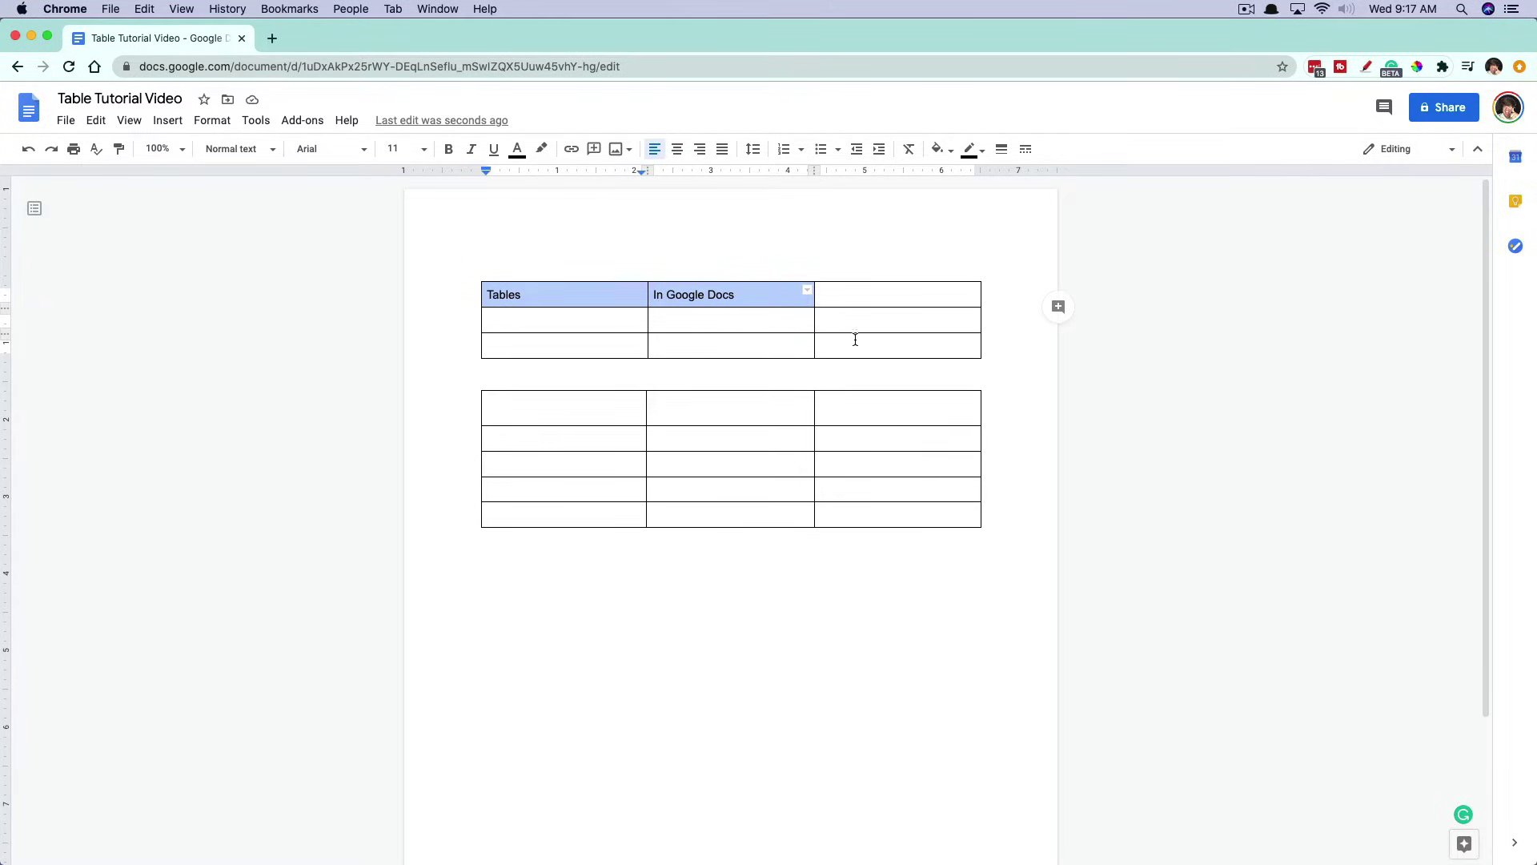
drag(878, 301, 550, 340)
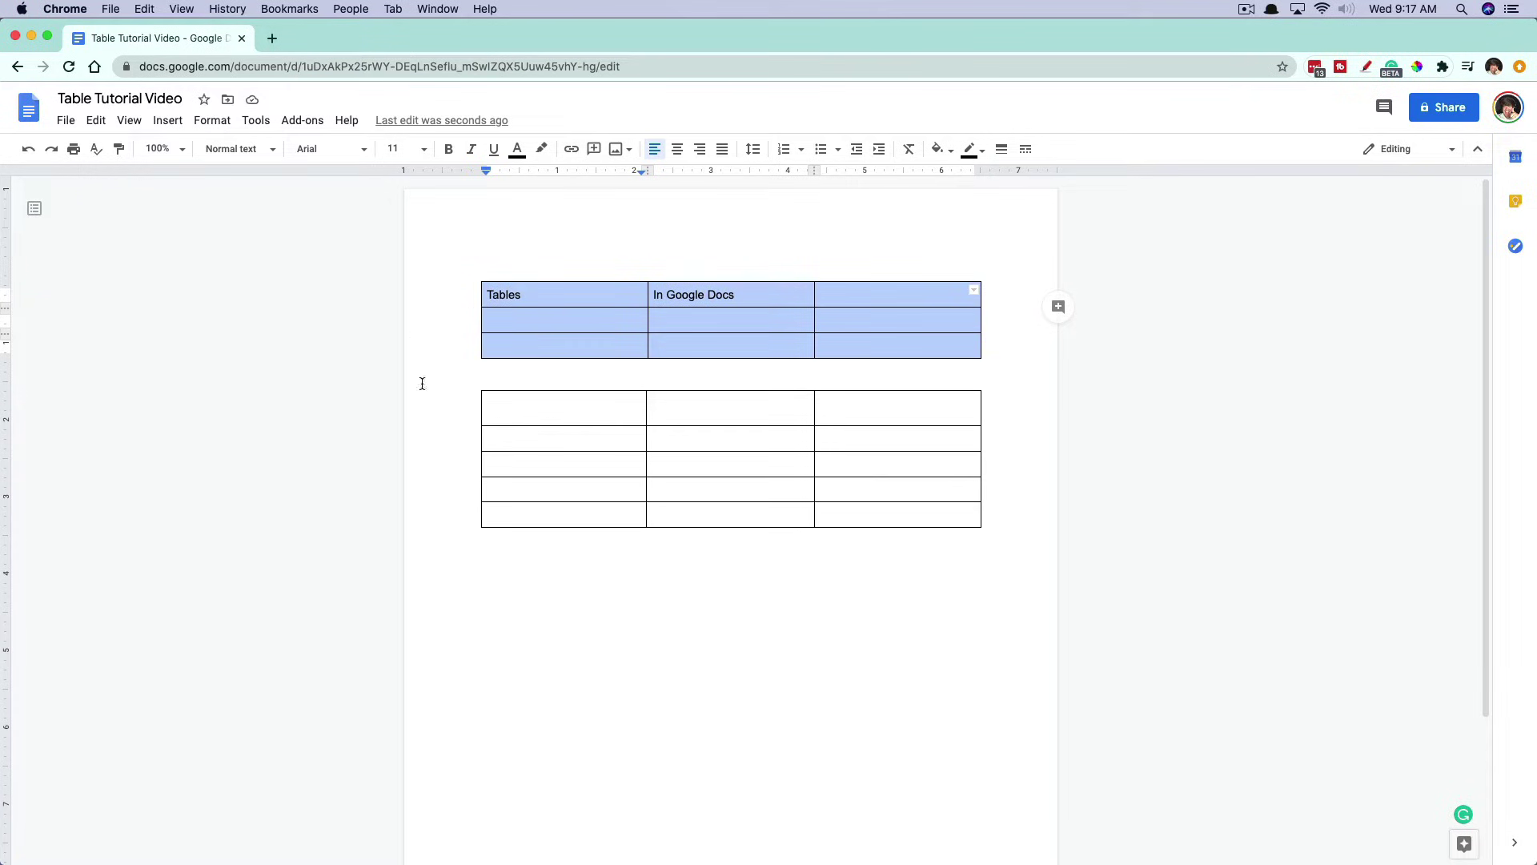
click(677, 151)
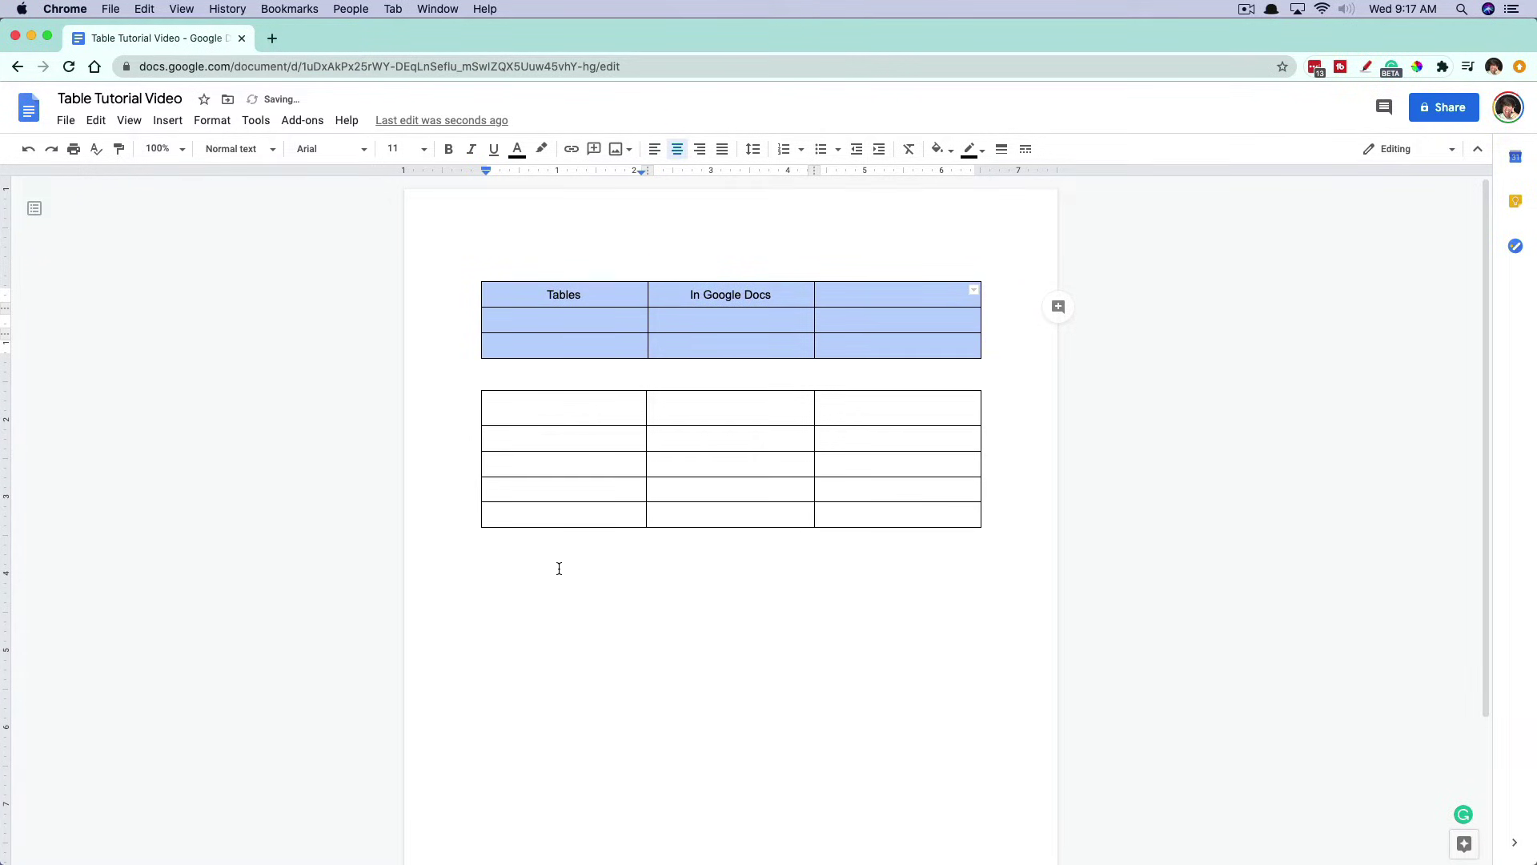
click(864, 295)
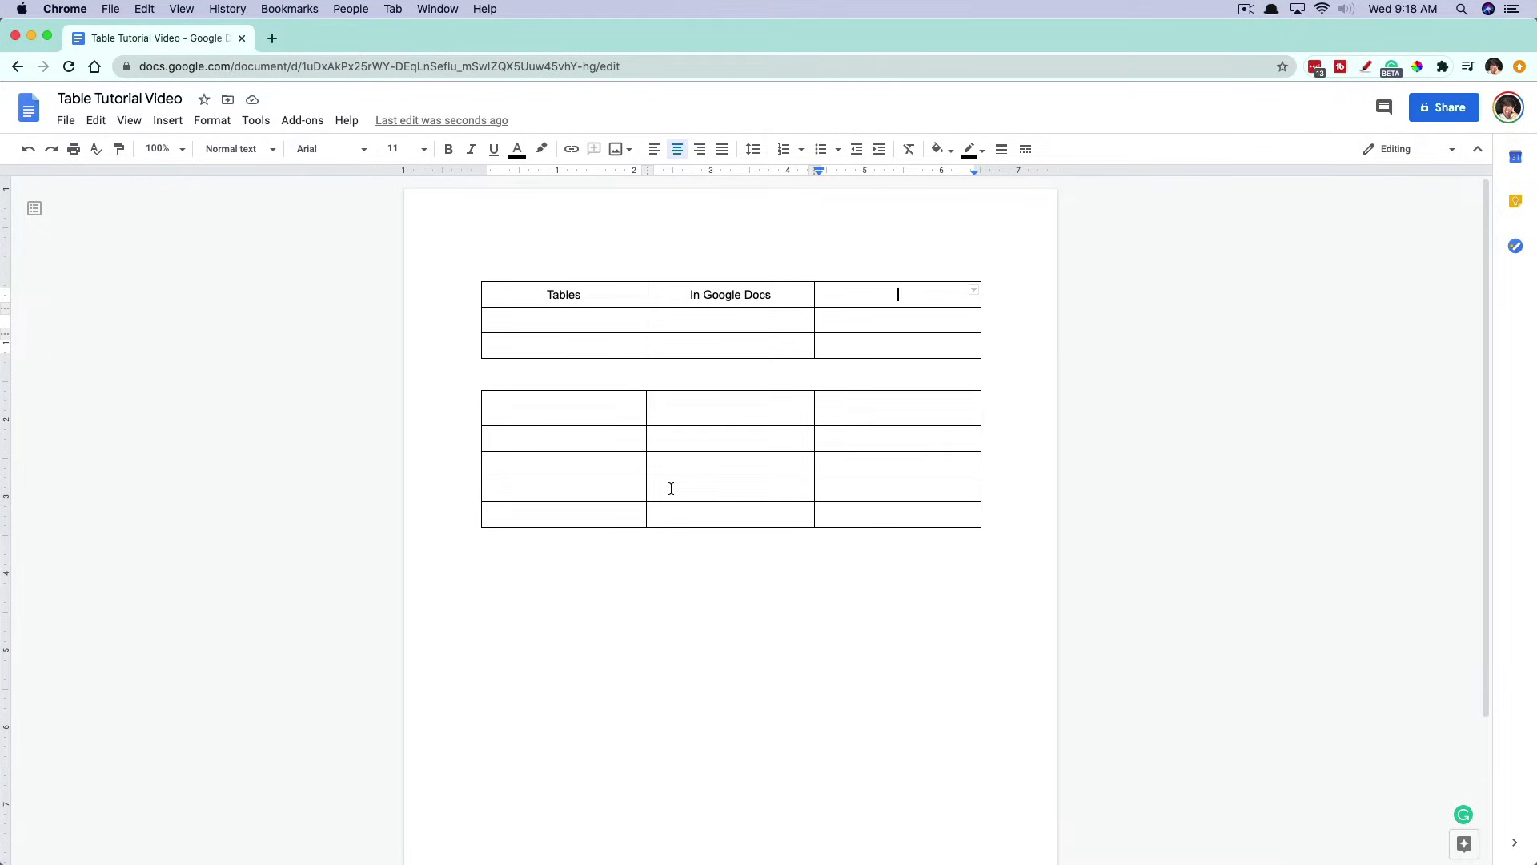
Step: Restyle all of the first table's text in Georgia at size 14
drag(545, 295, 951, 340)
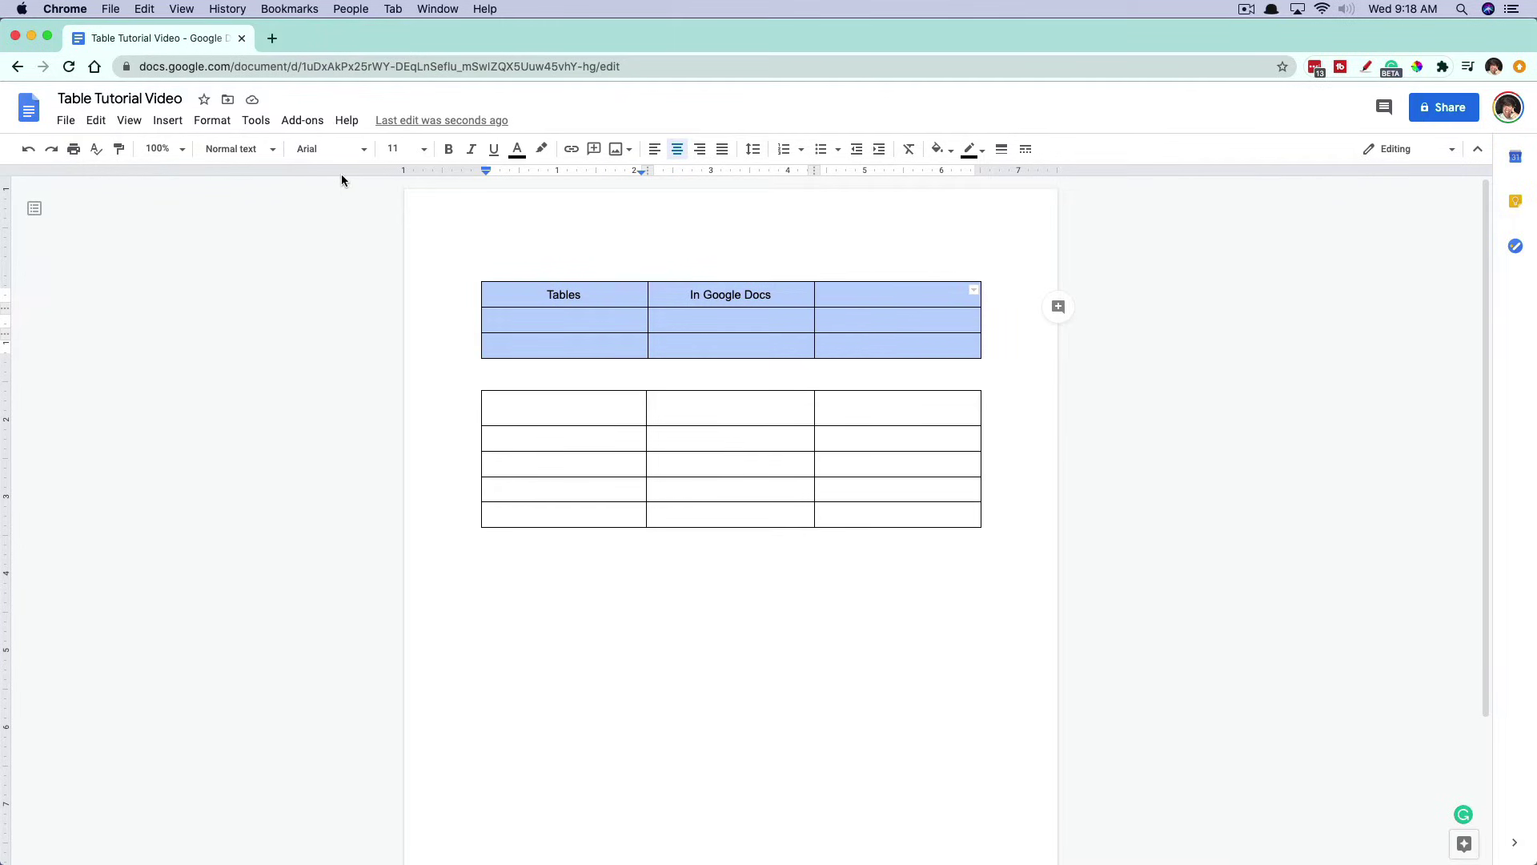
click(362, 151)
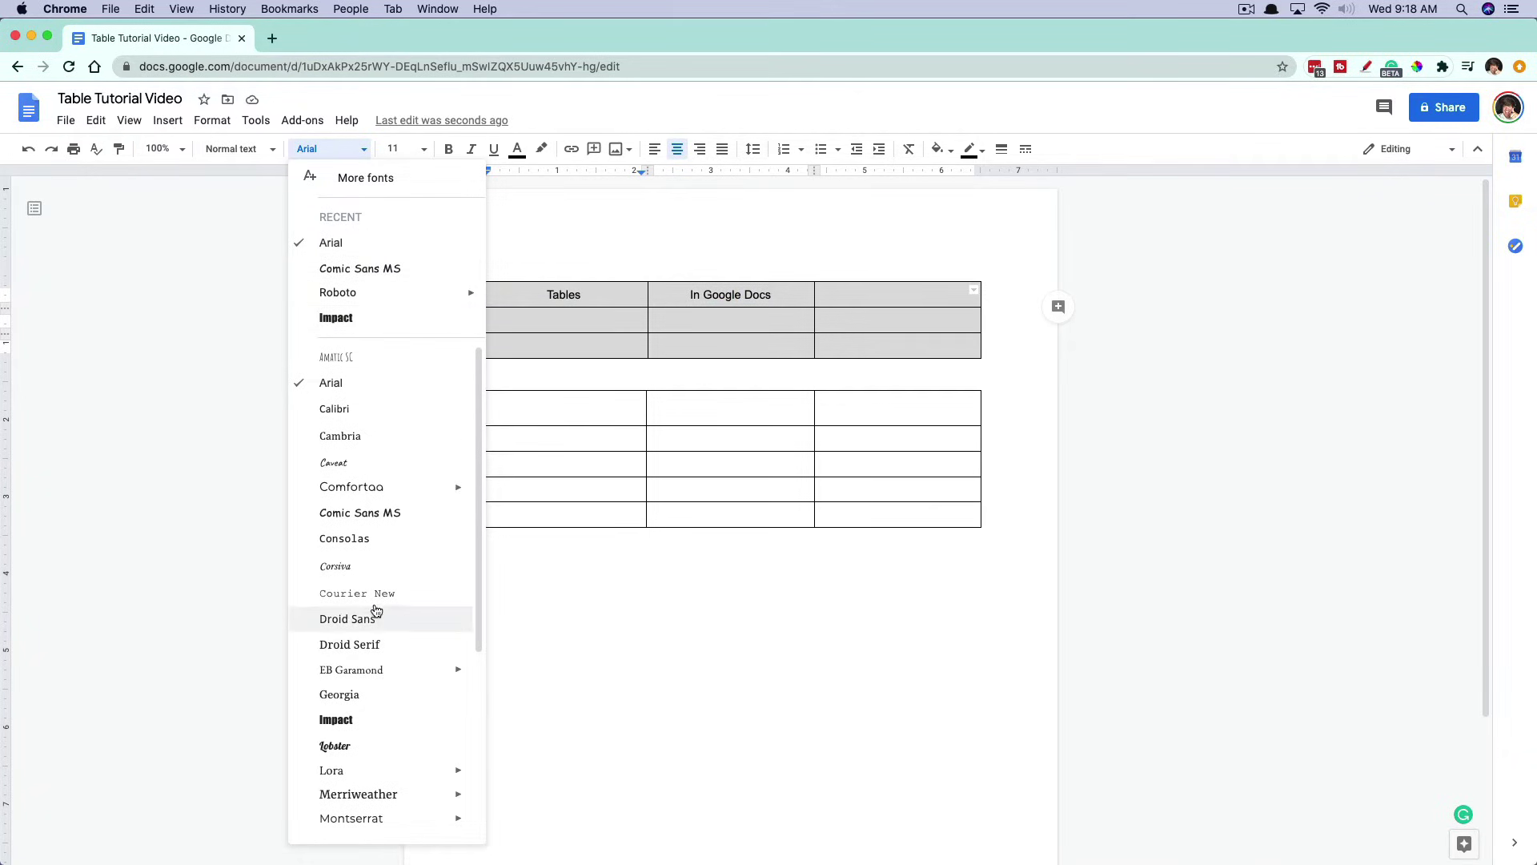
click(361, 695)
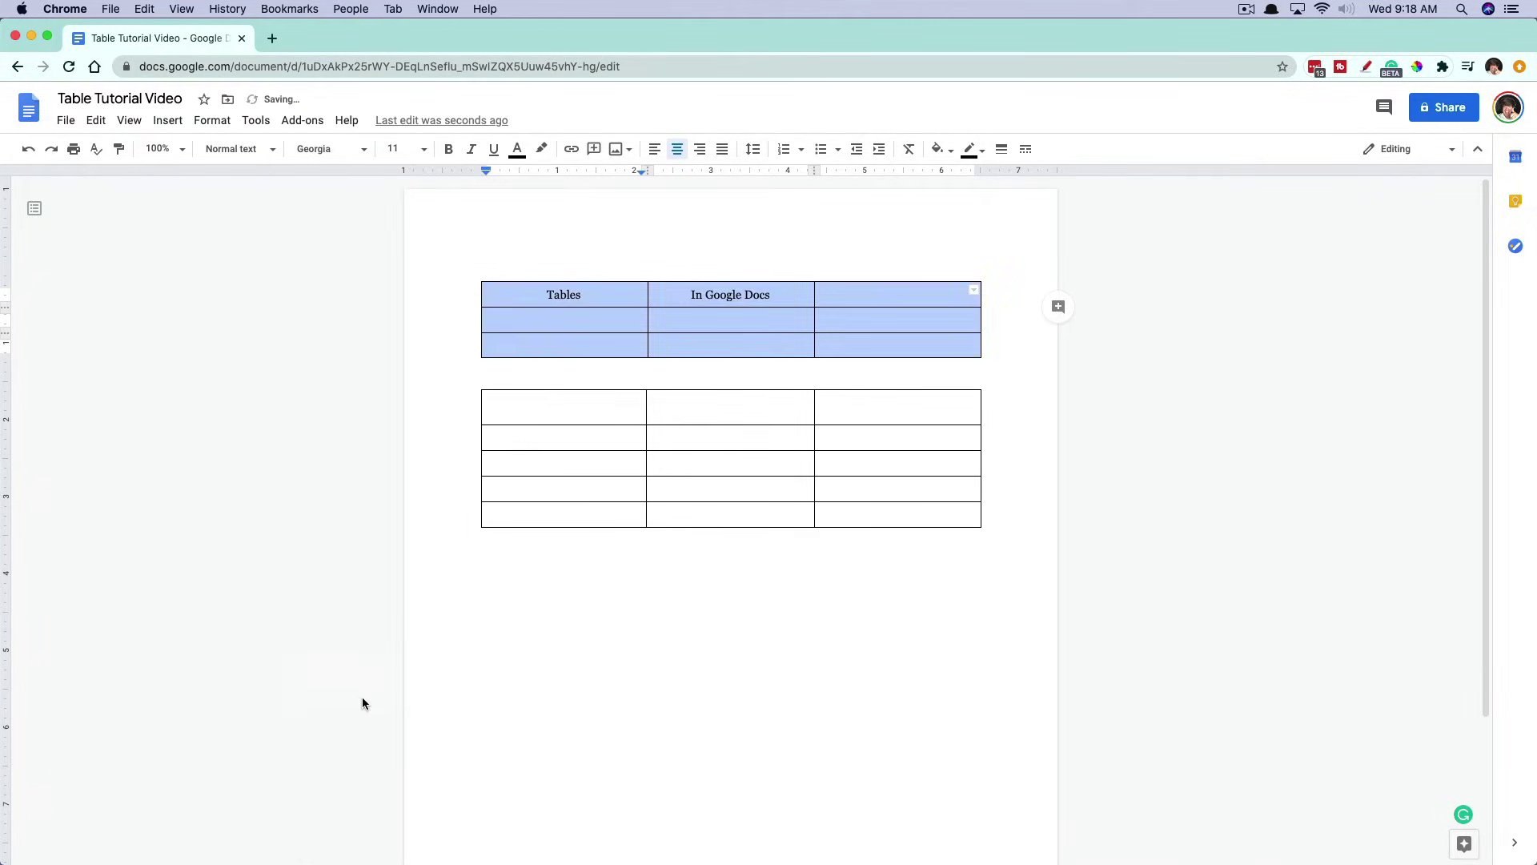
click(418, 151)
click(401, 306)
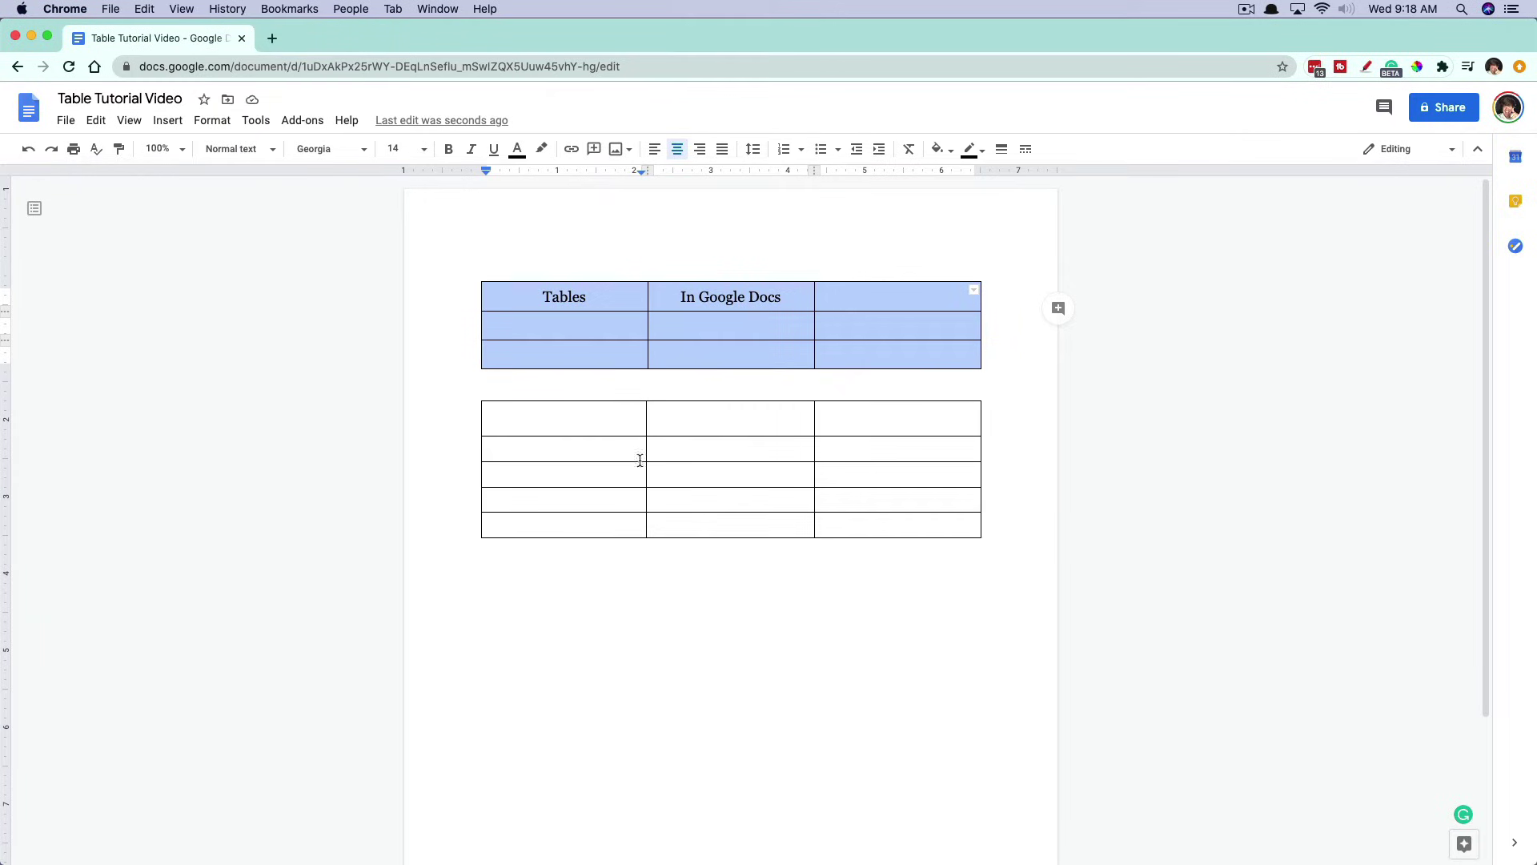
Step: Give the first table's header row a green background
click(510, 269)
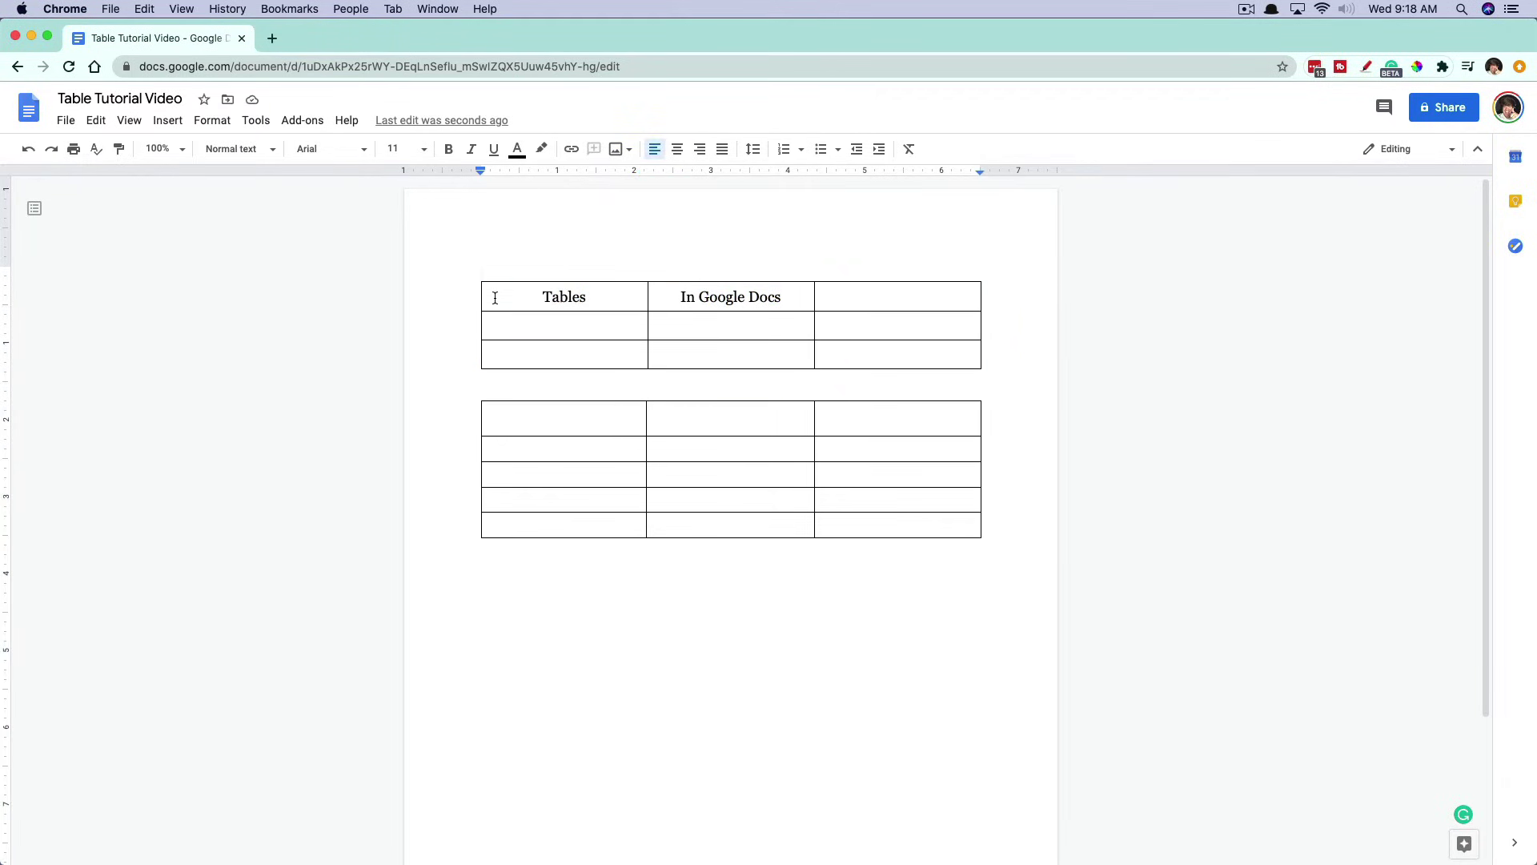
drag(496, 298, 912, 295)
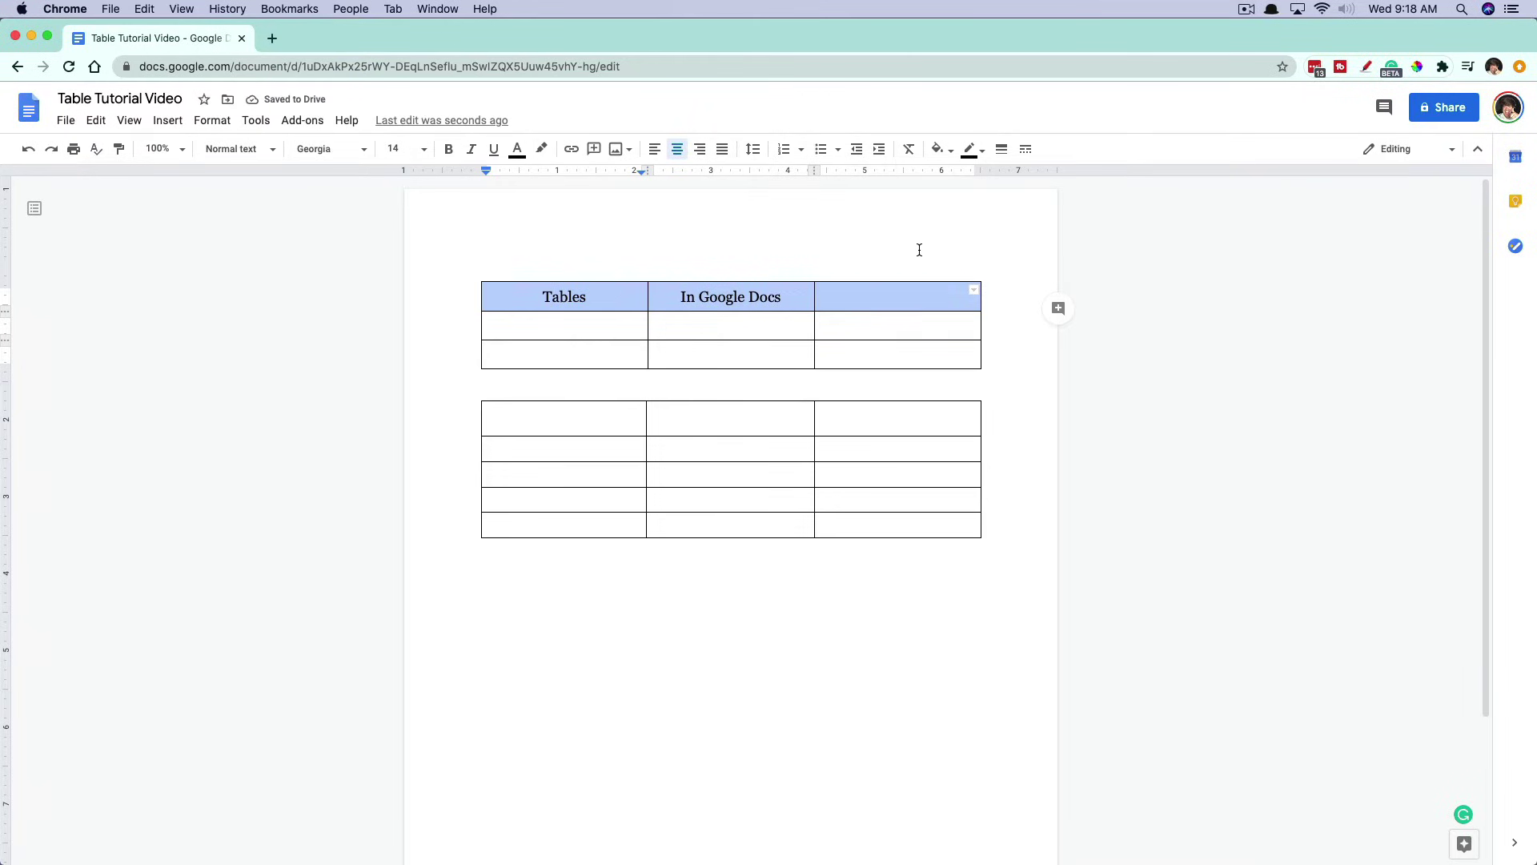
click(948, 155)
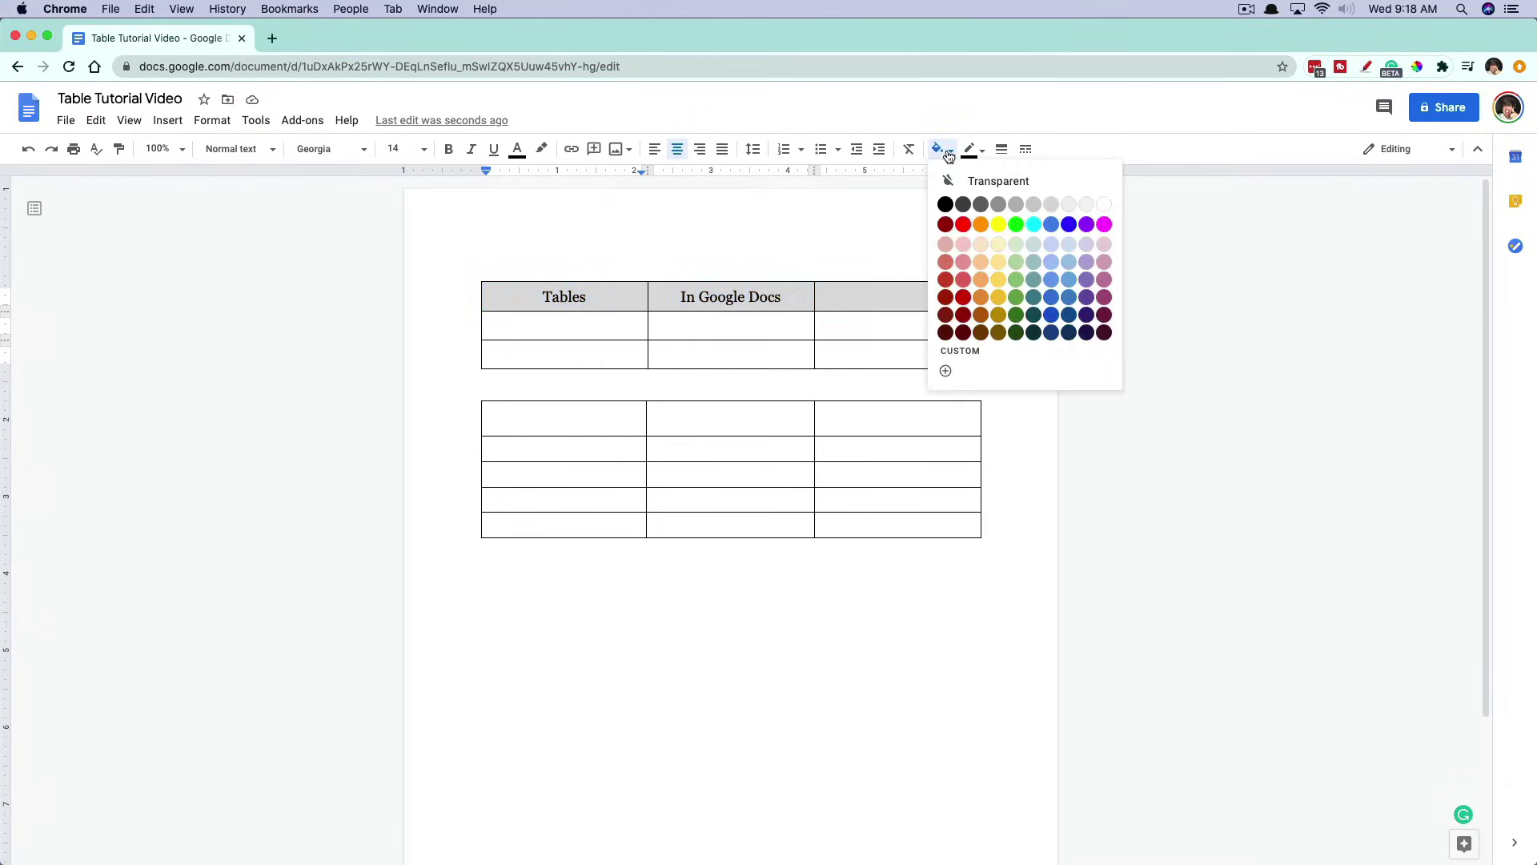
click(1013, 229)
click(904, 257)
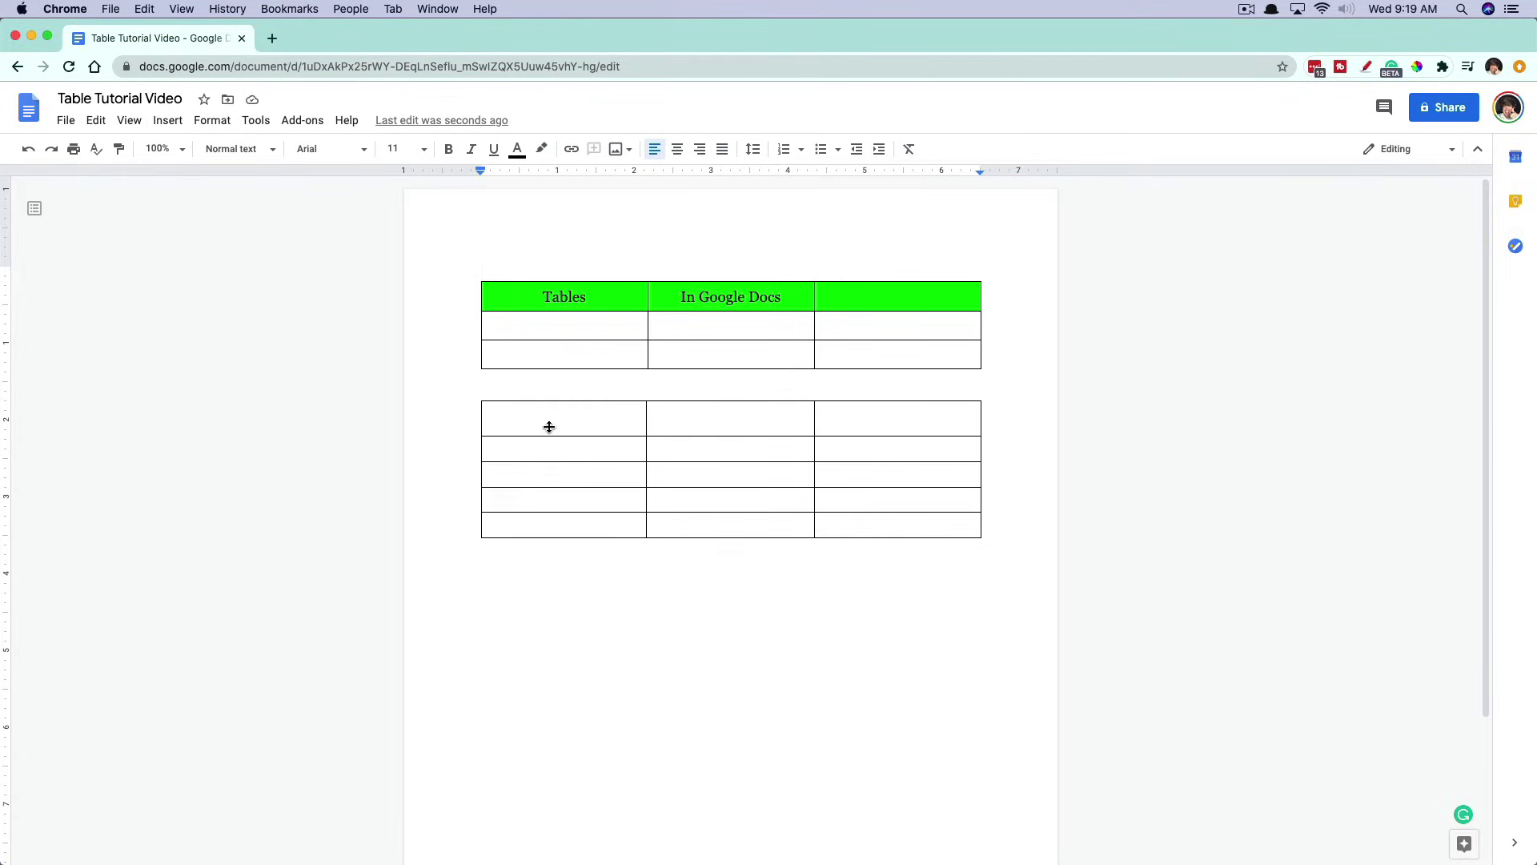
Step: Fill the second table's first column with orange and shorten its first row slightly
drag(558, 422, 556, 520)
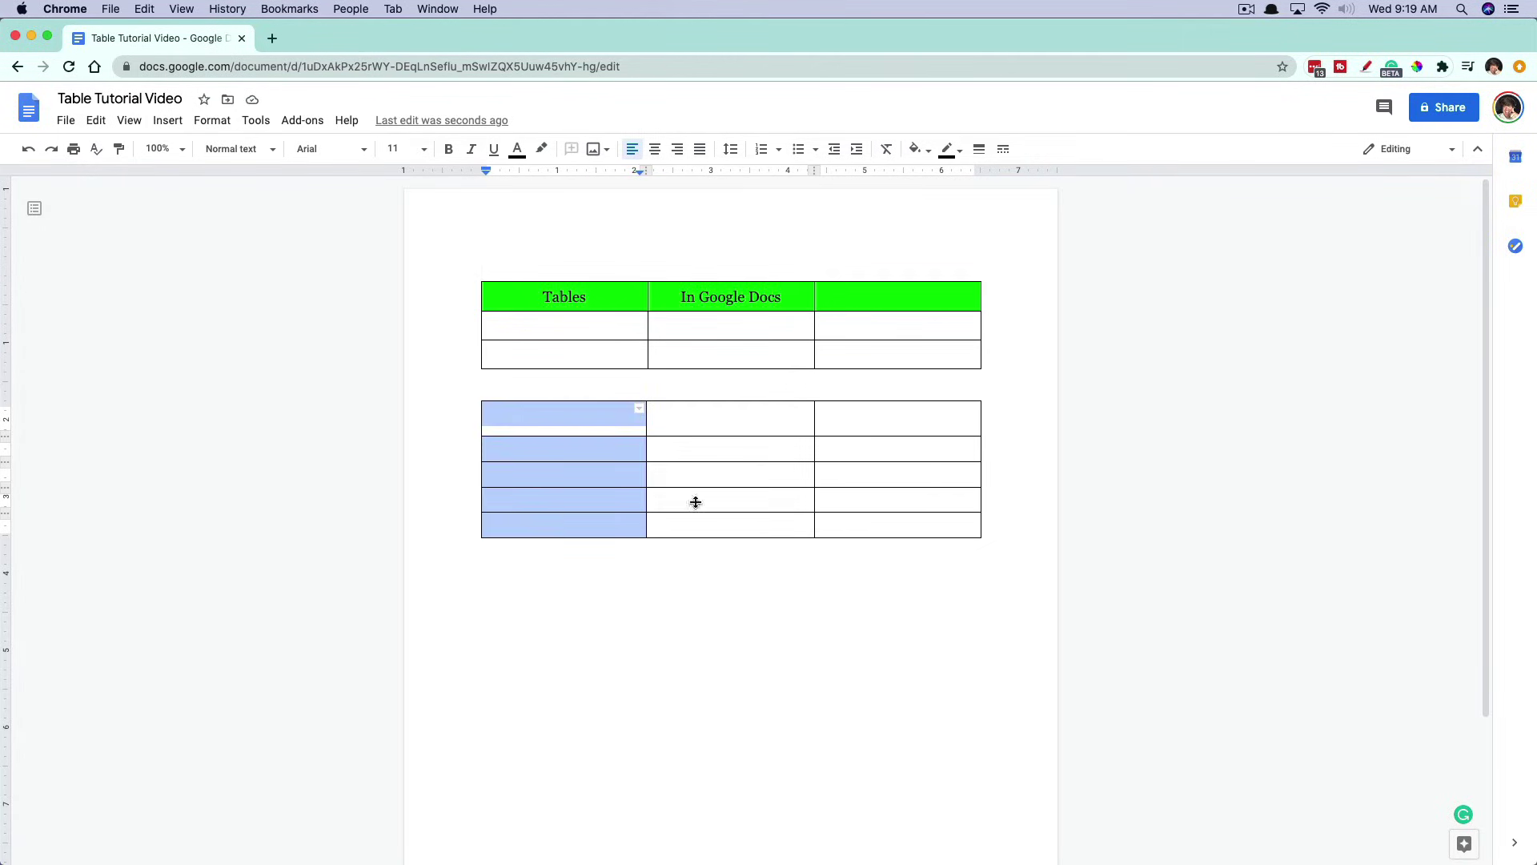
click(924, 156)
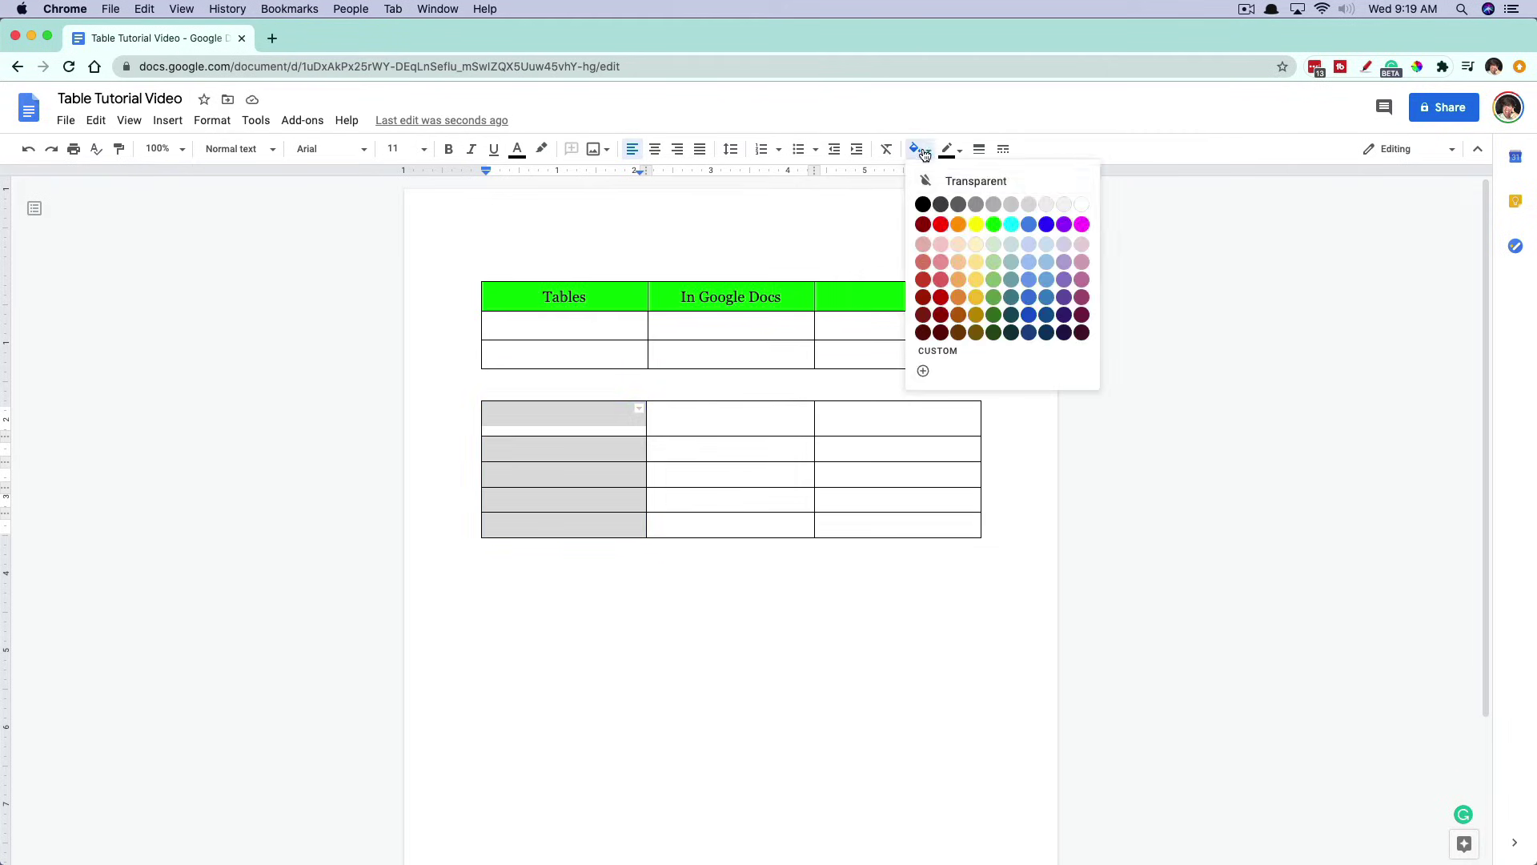
click(957, 227)
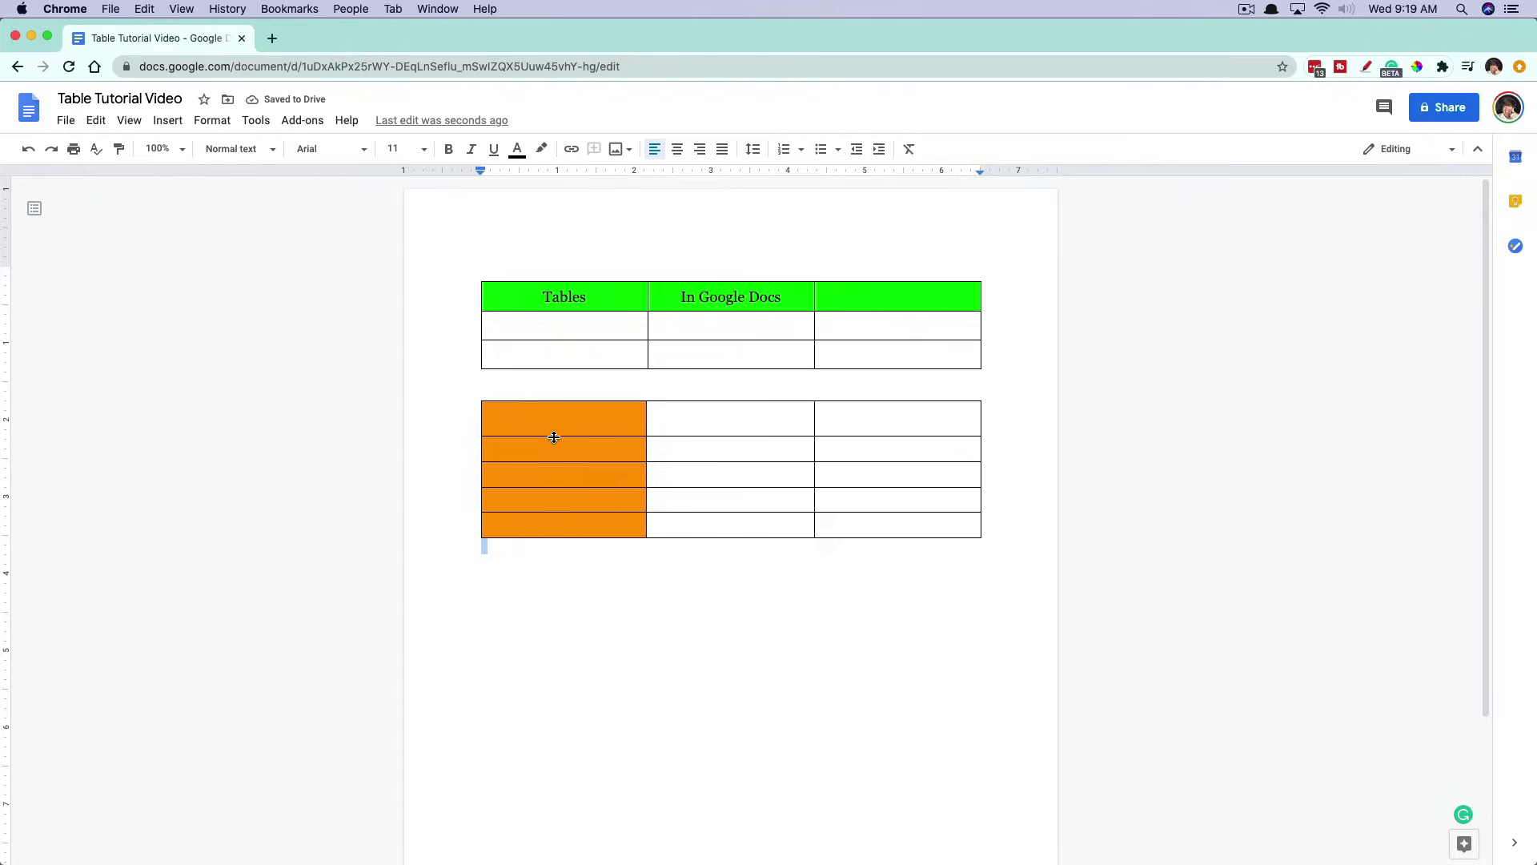
drag(552, 437, 553, 430)
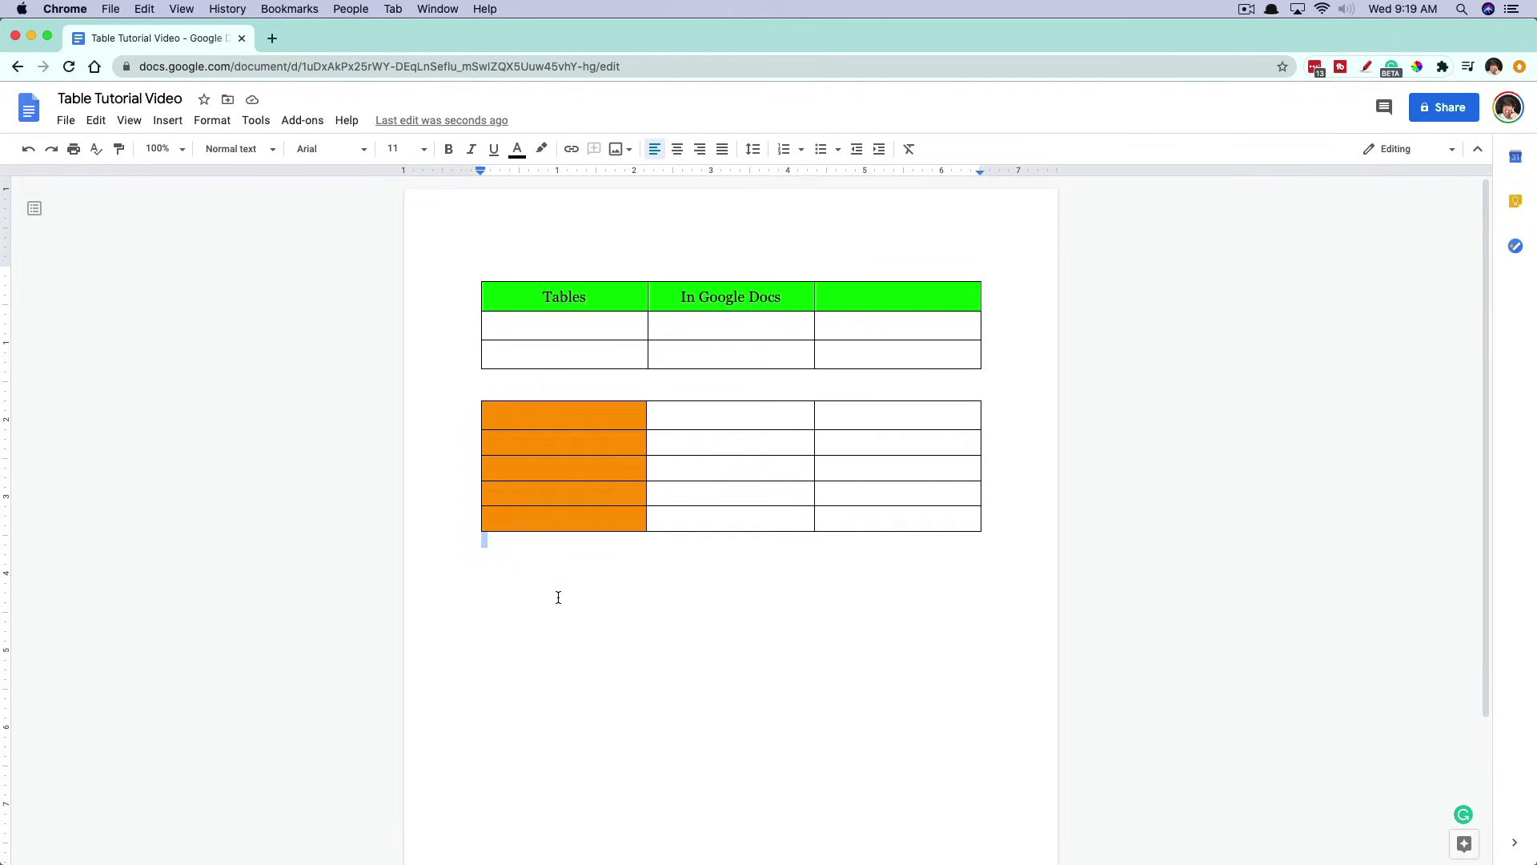
Step: Insert a new row directly below the first table's green header row
click(570, 379)
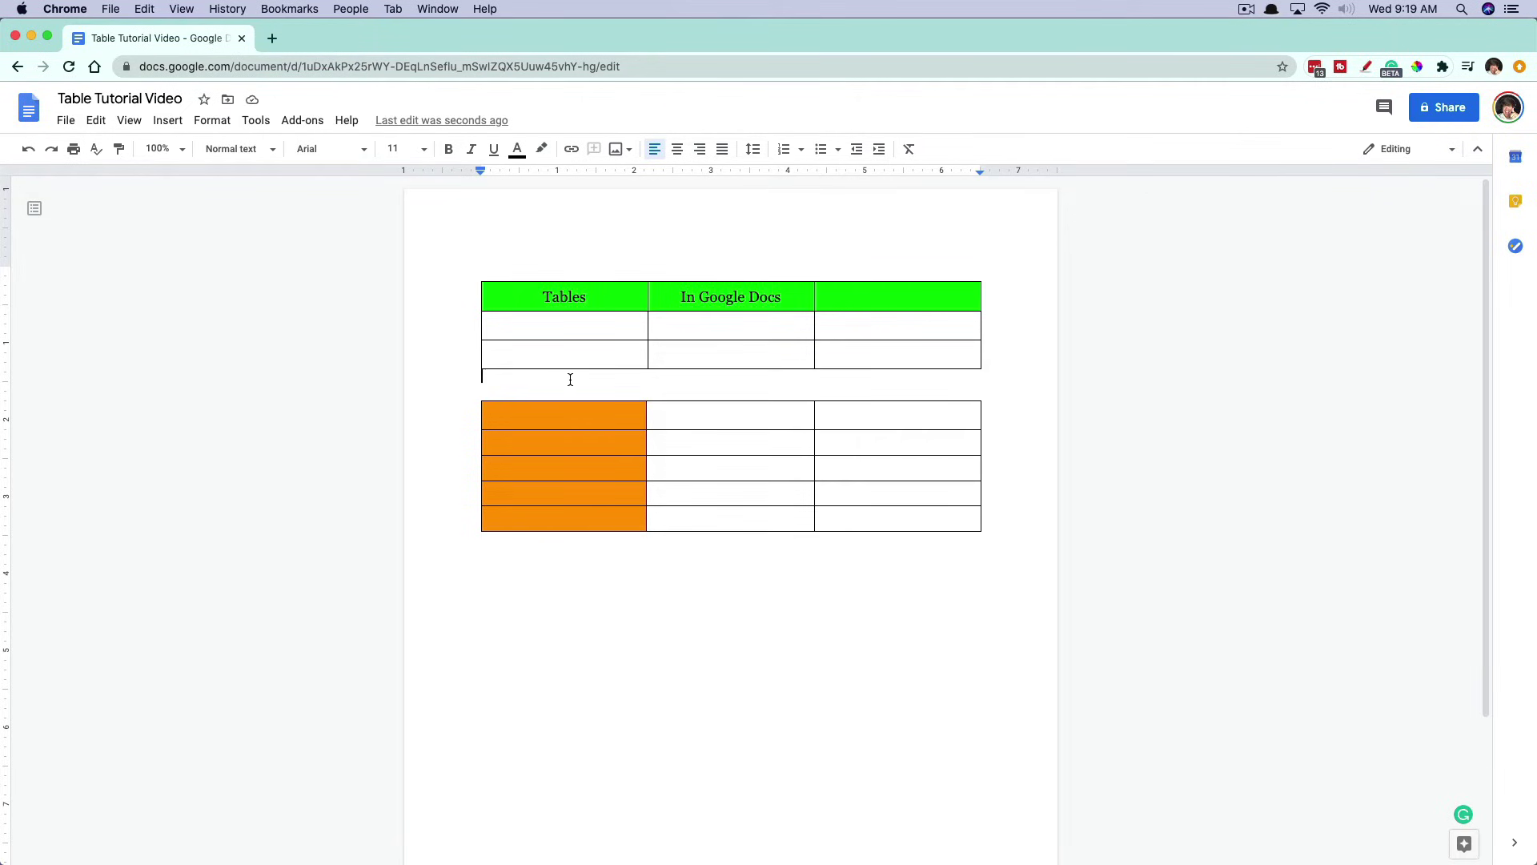
right_click(507, 291)
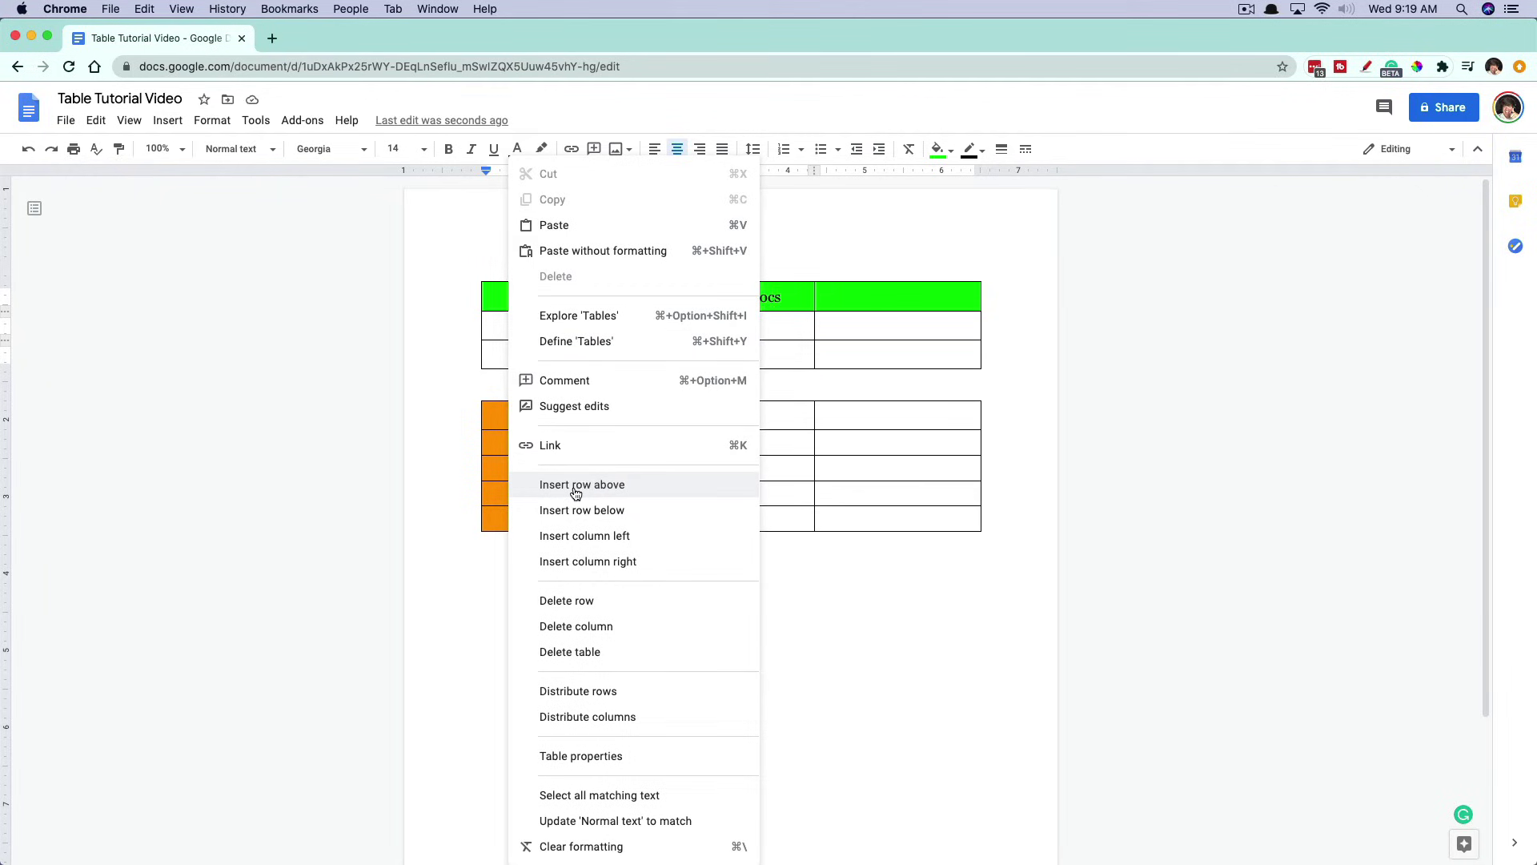
click(608, 513)
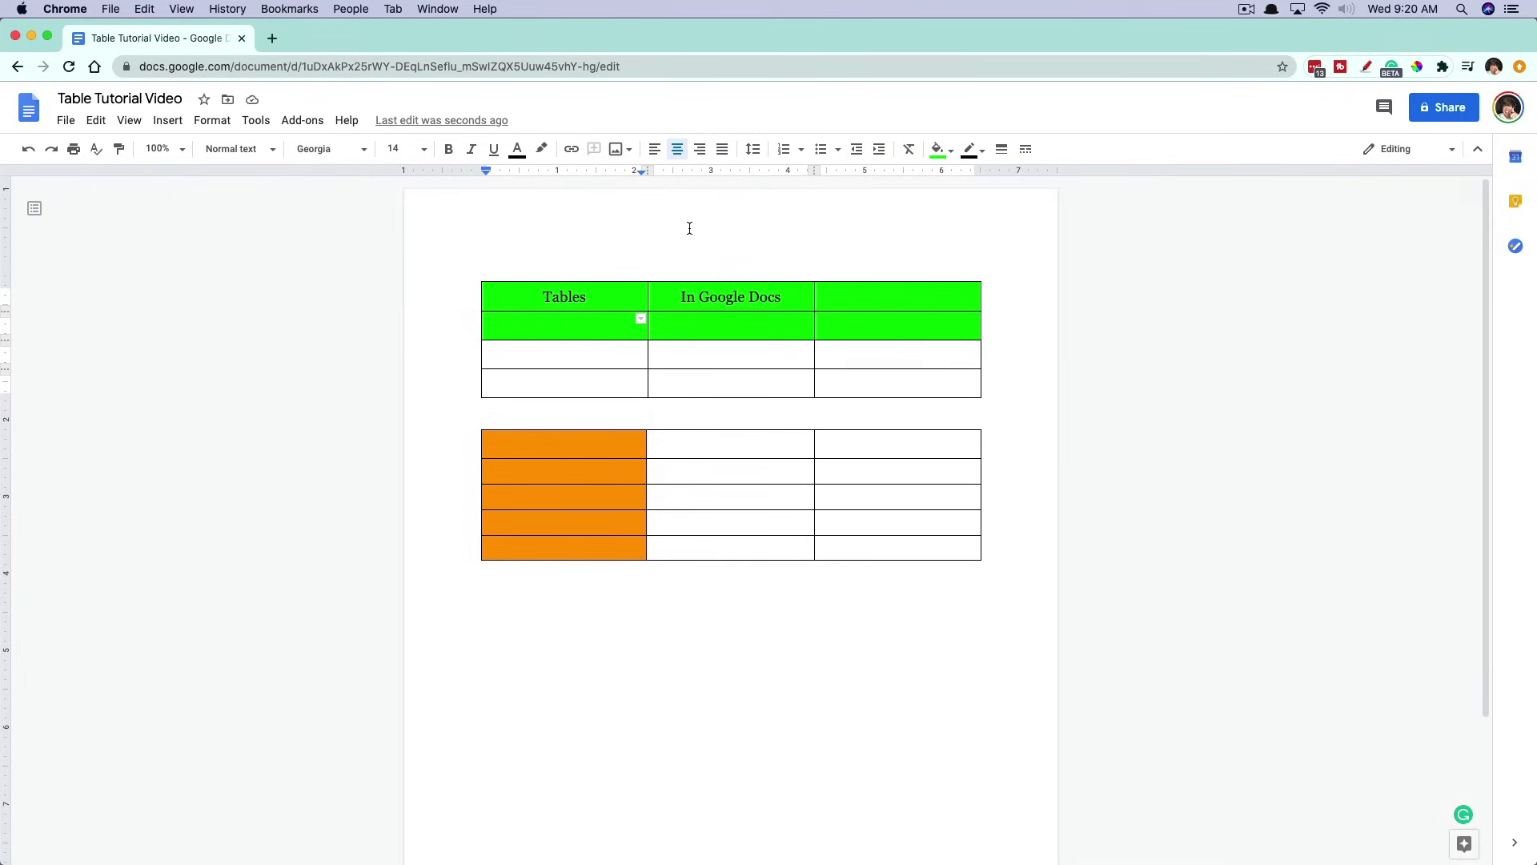
Step: Add a column right of the second table's orange column, then undo it
click(509, 620)
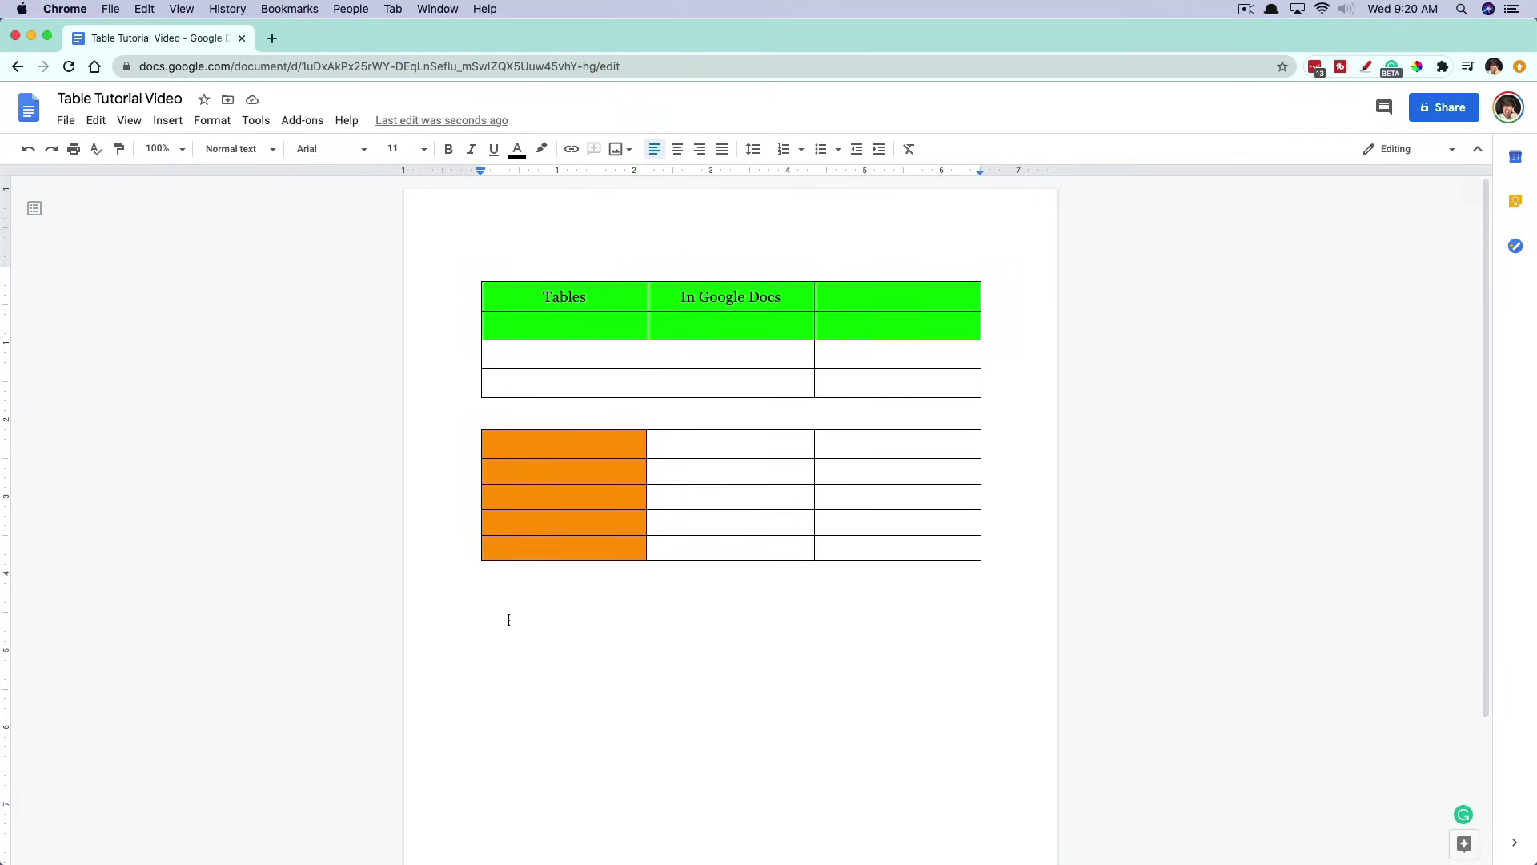
right_click(543, 447)
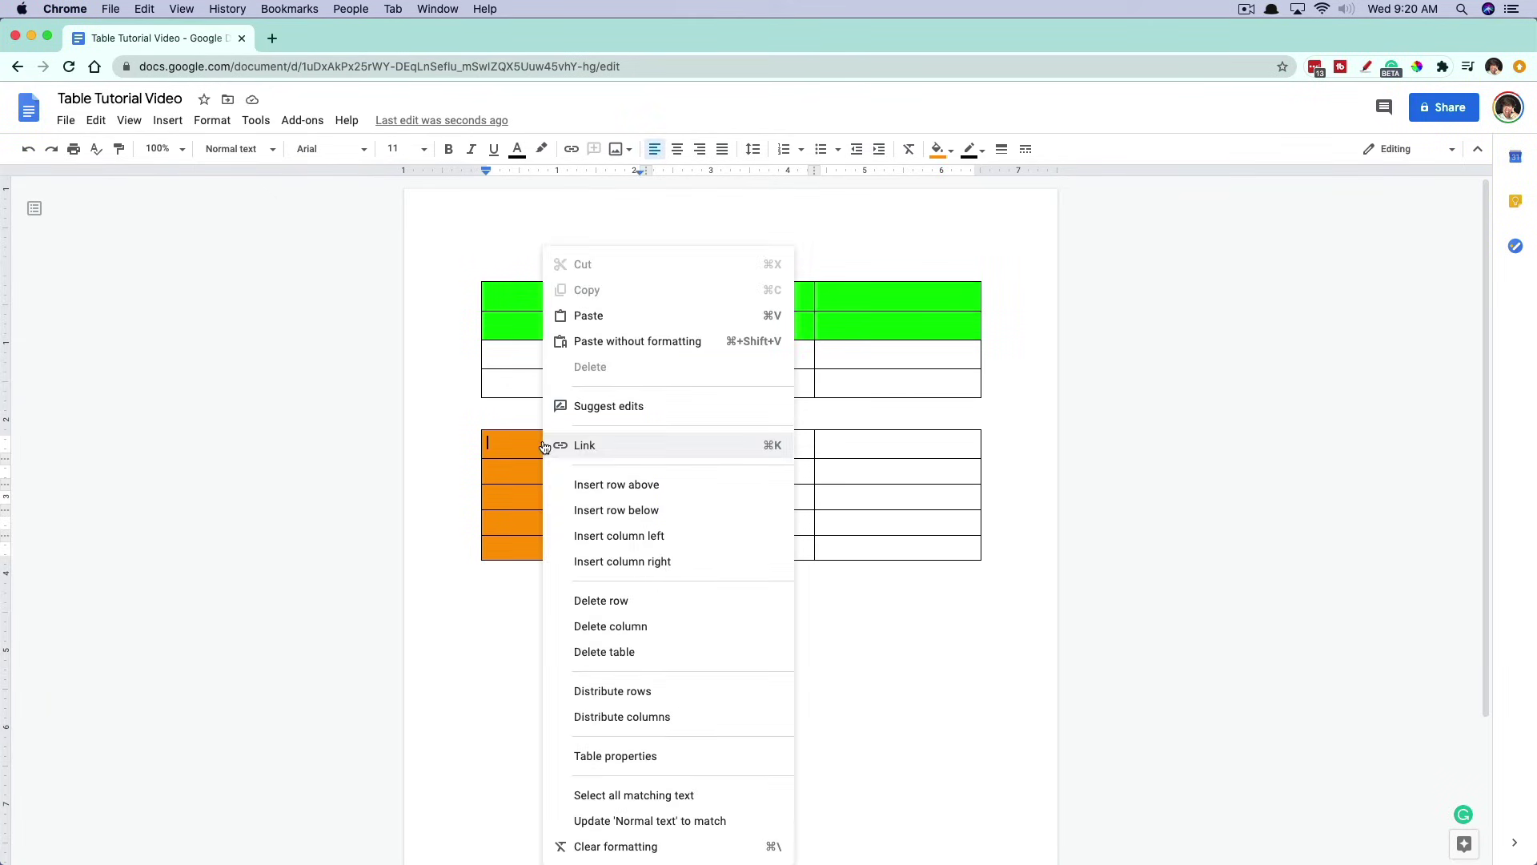
click(611, 561)
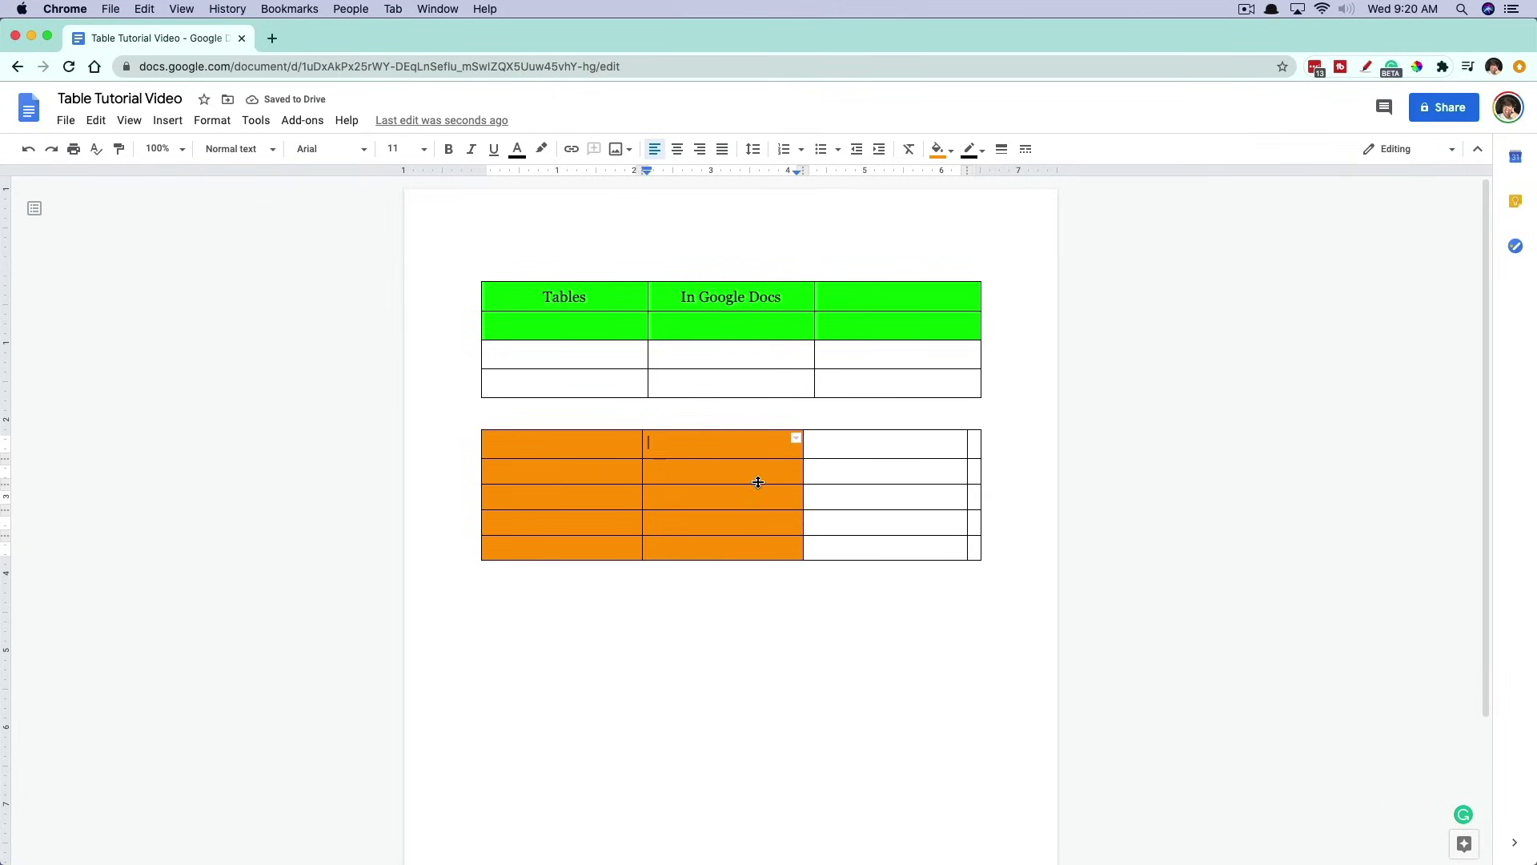
key(super+z)
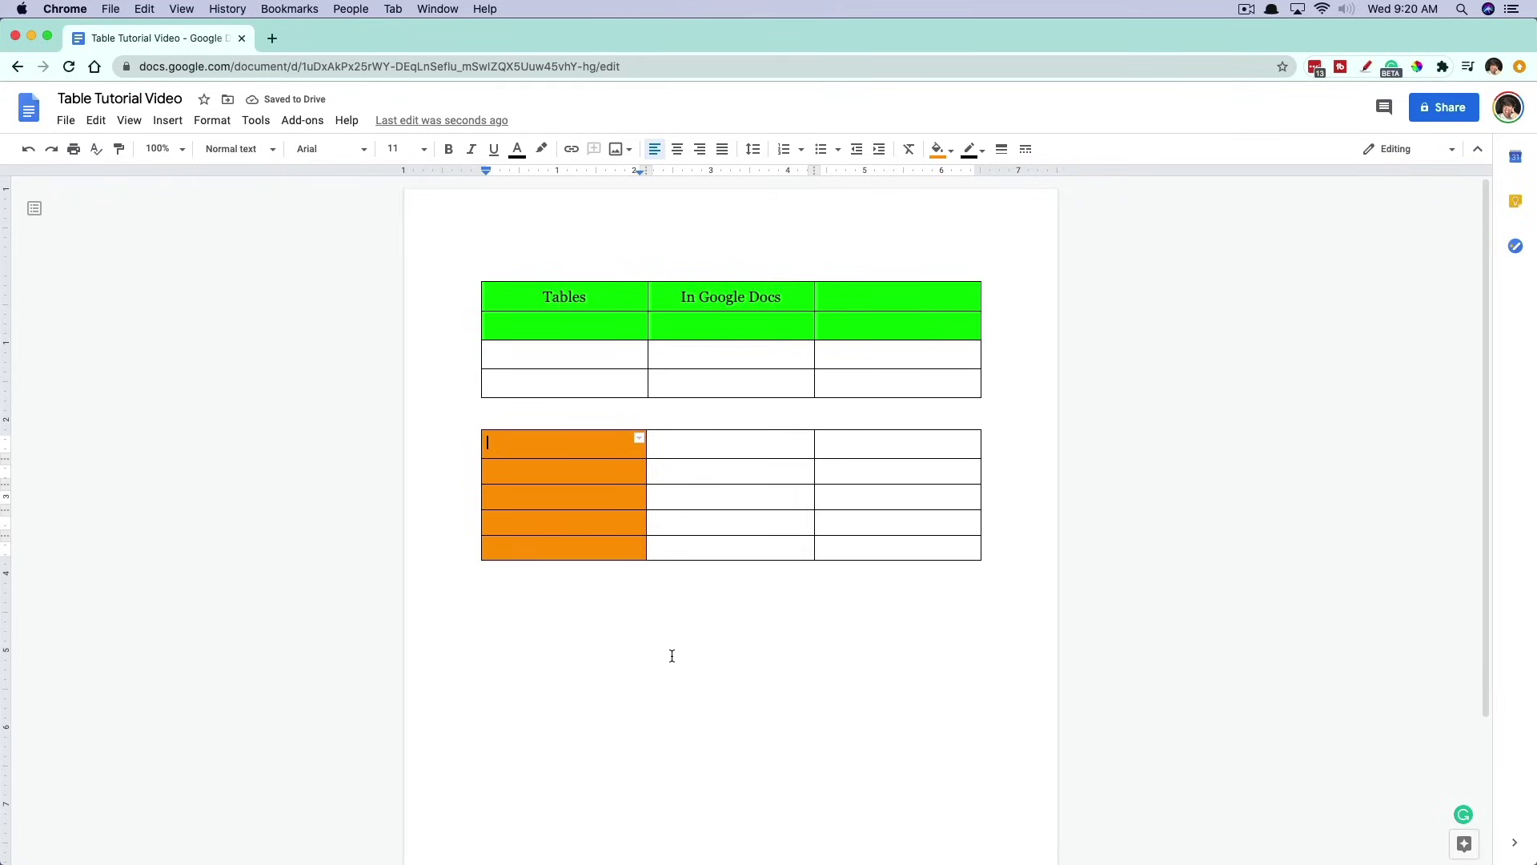
Step: Set the whole second table's border width to 1.5 pt in Table properties
drag(538, 452, 967, 538)
right_click(574, 451)
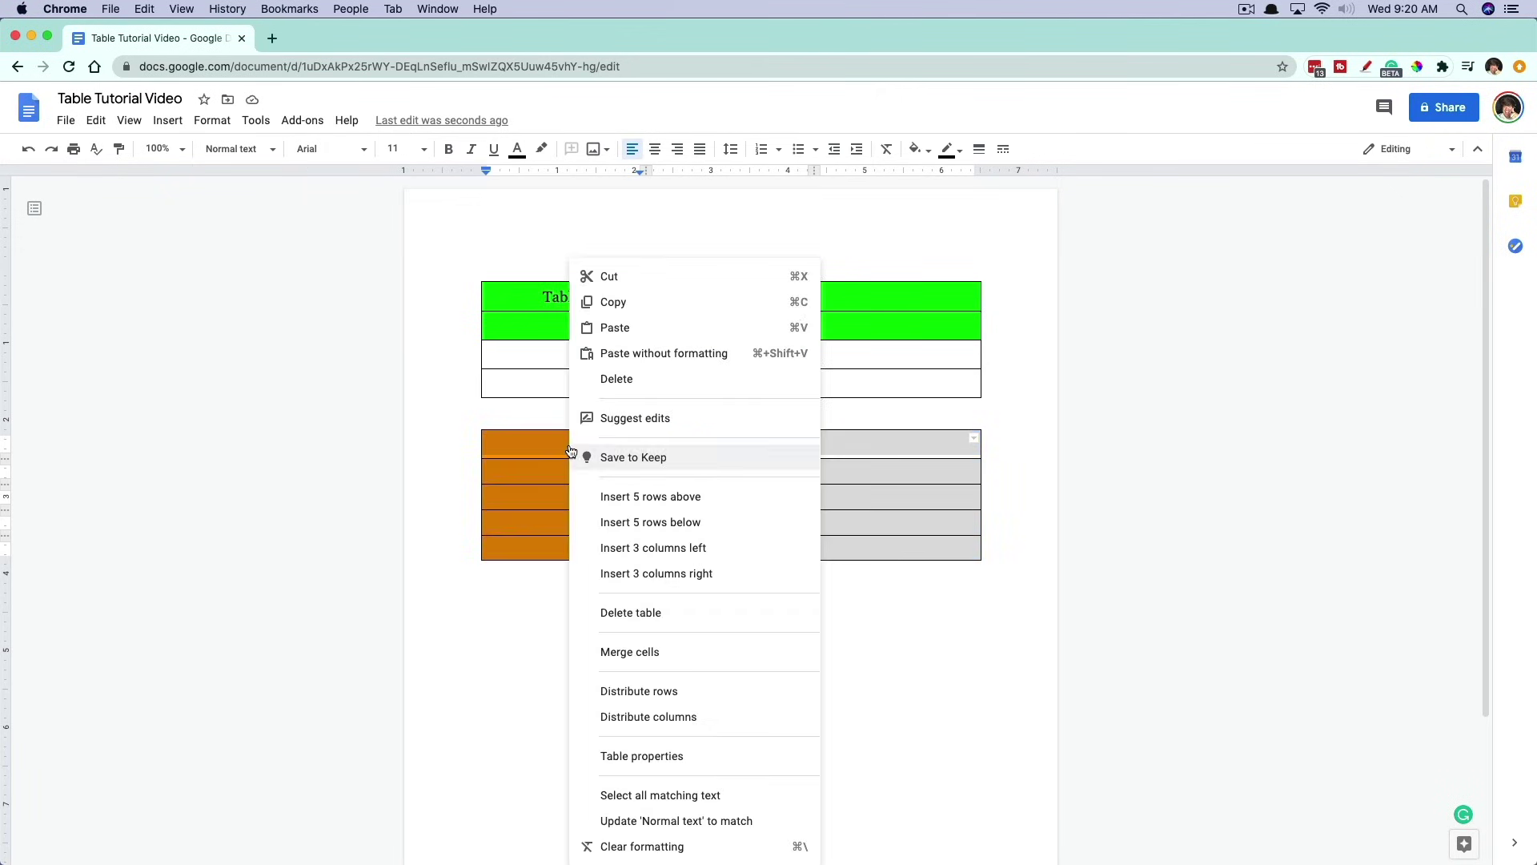
click(654, 755)
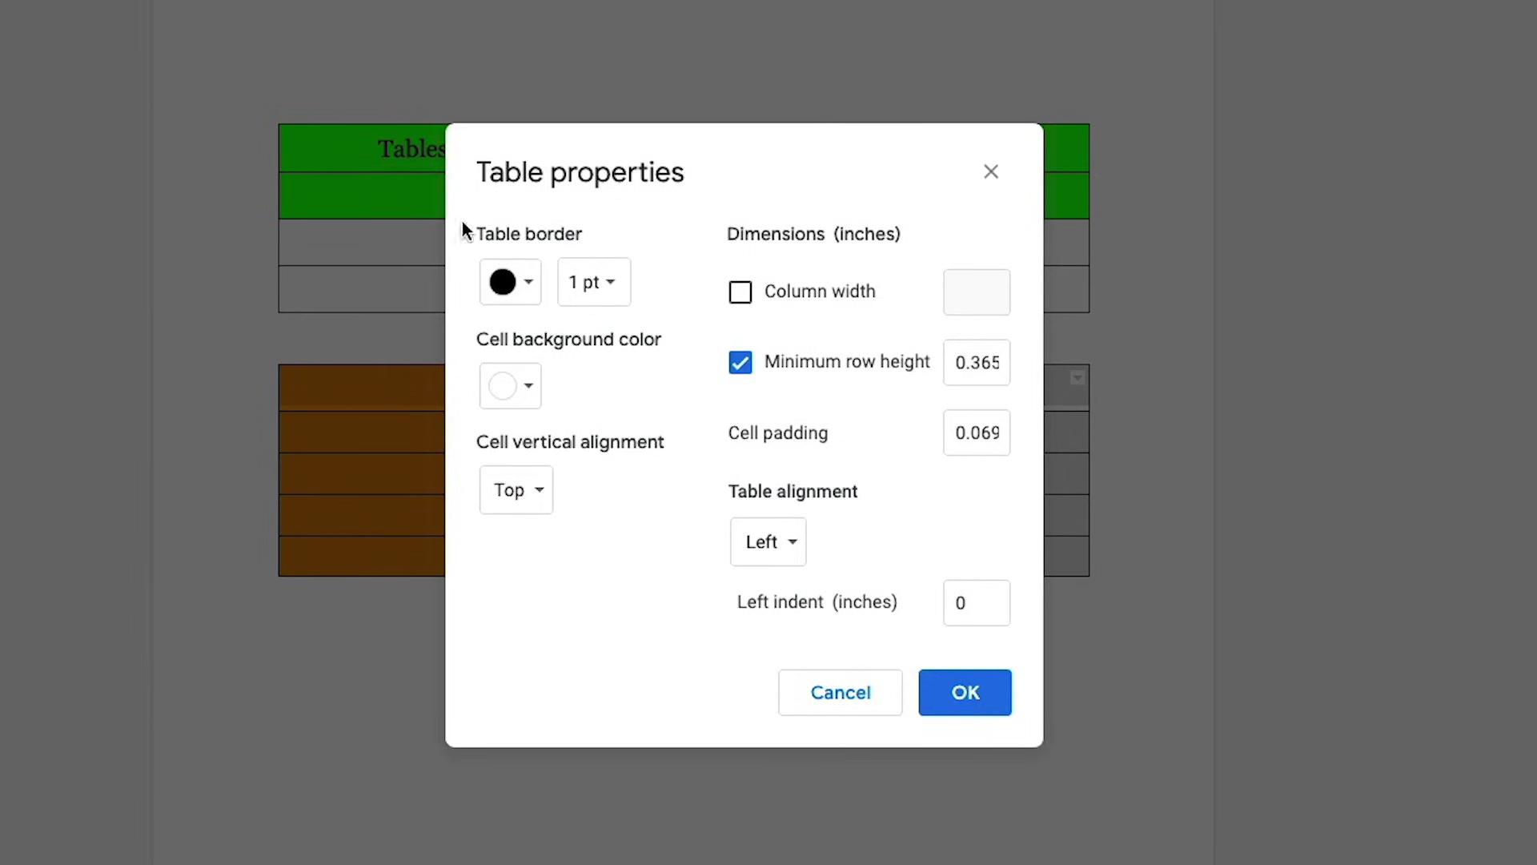
click(617, 281)
click(640, 503)
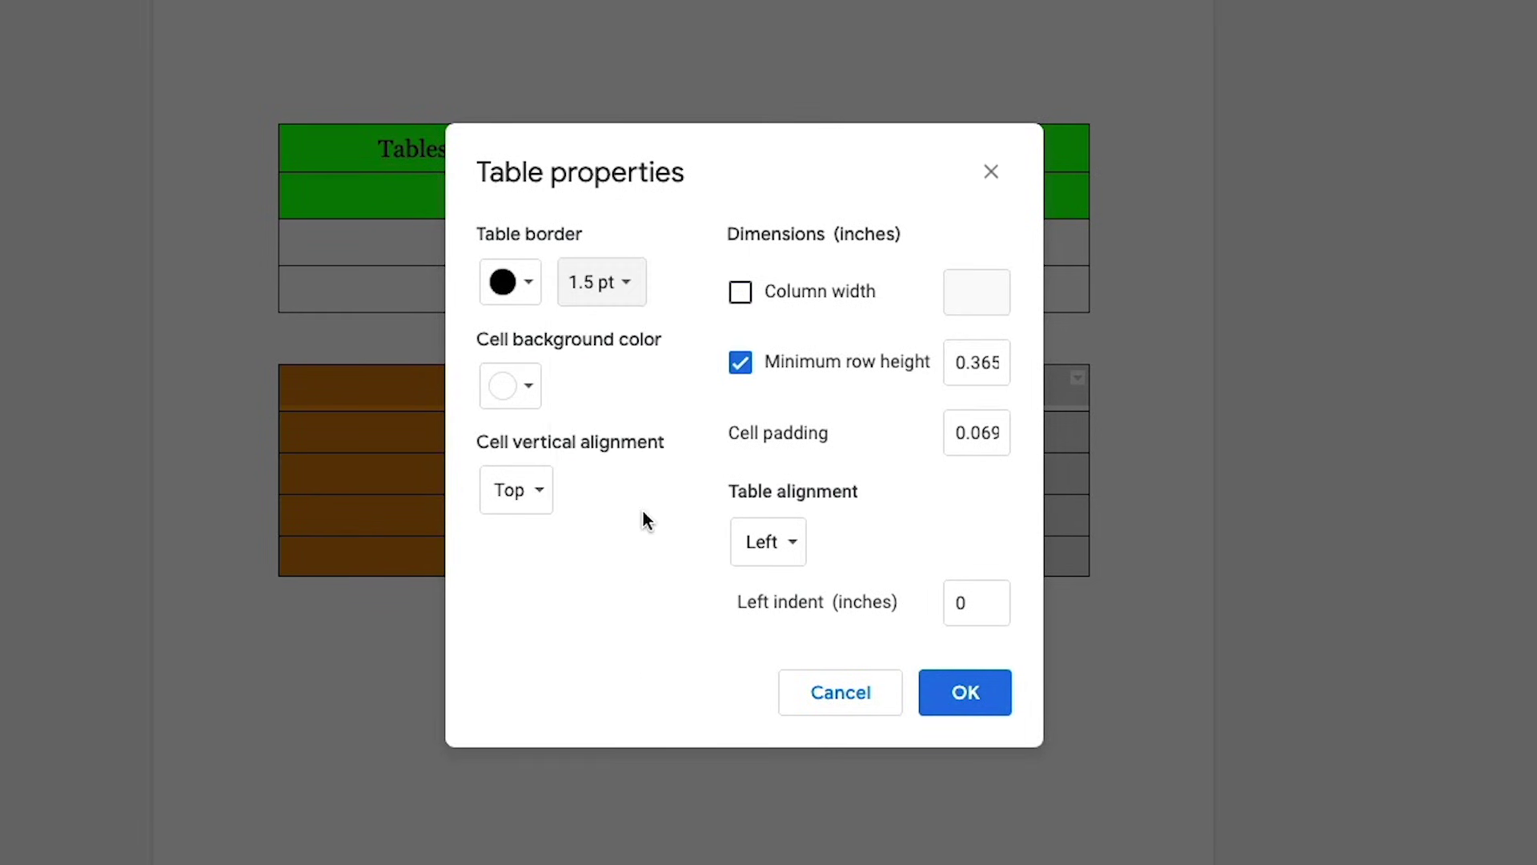
click(961, 694)
click(563, 721)
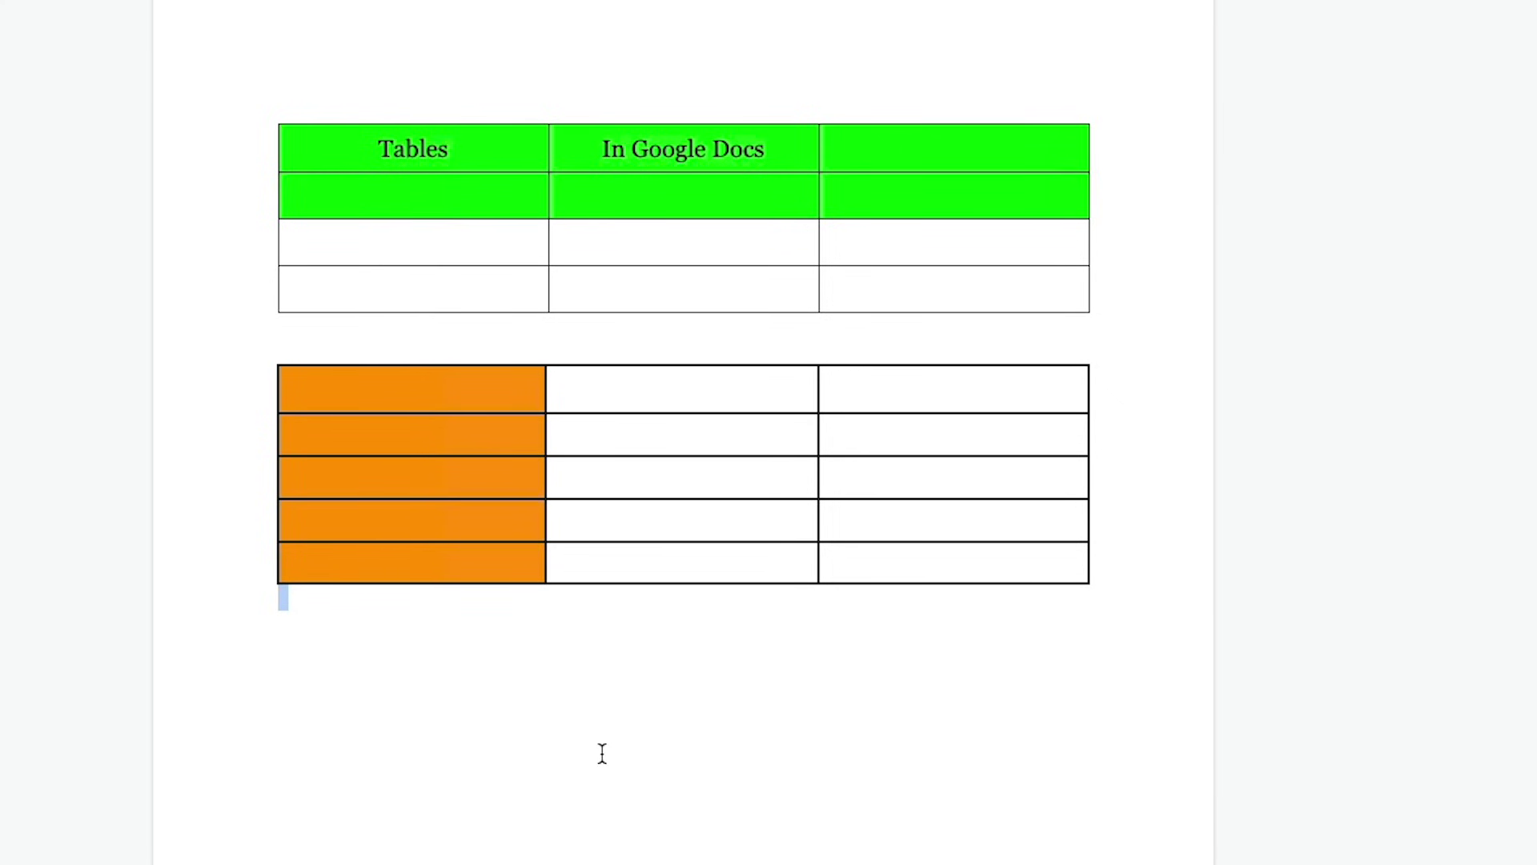
Step: Set the second table's alignment to Center in Table properties
right_click(345, 392)
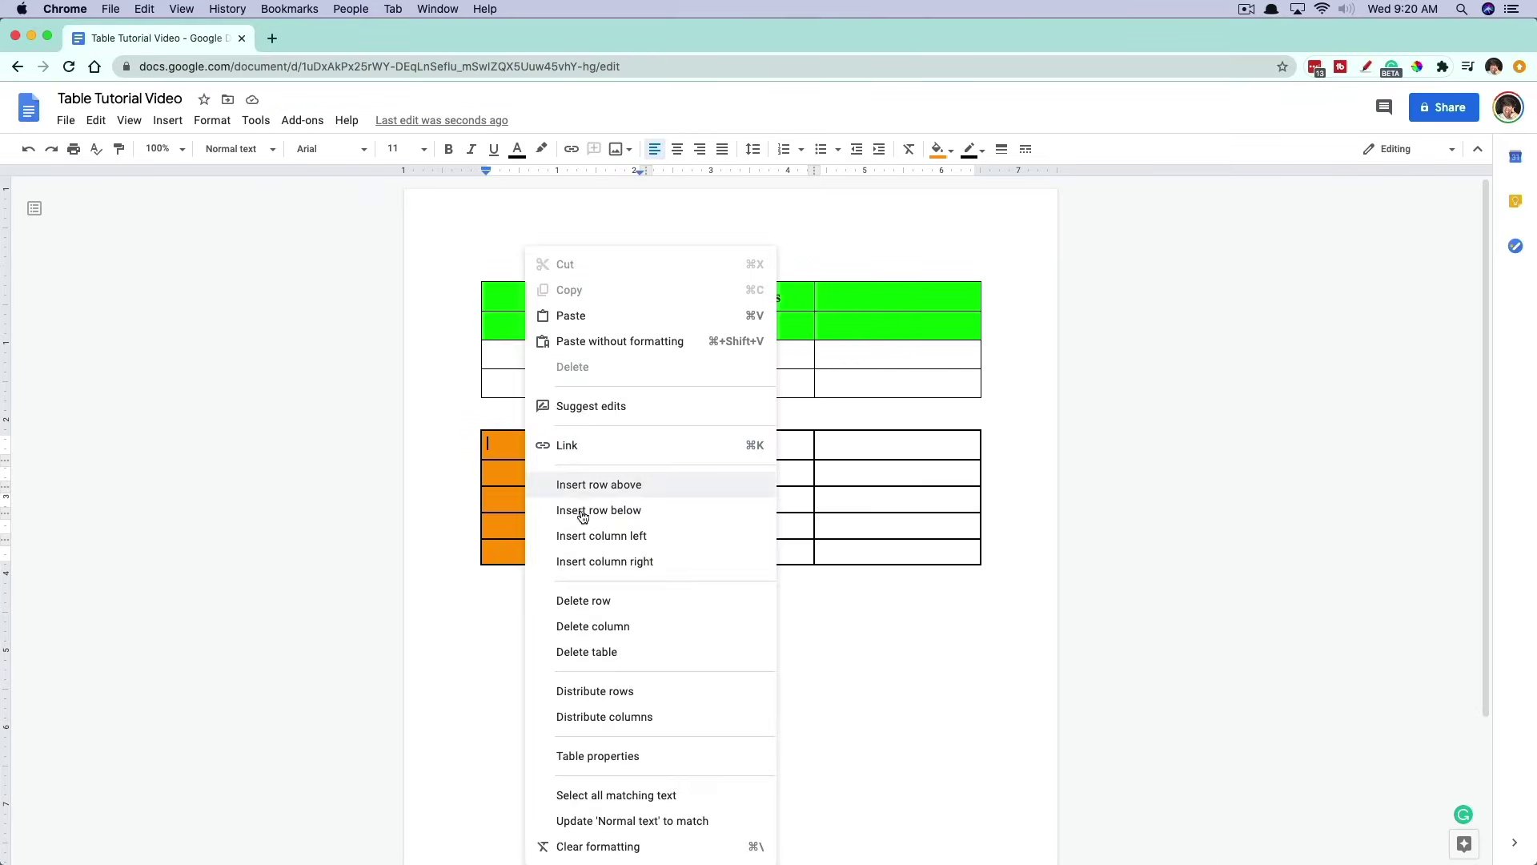
click(608, 756)
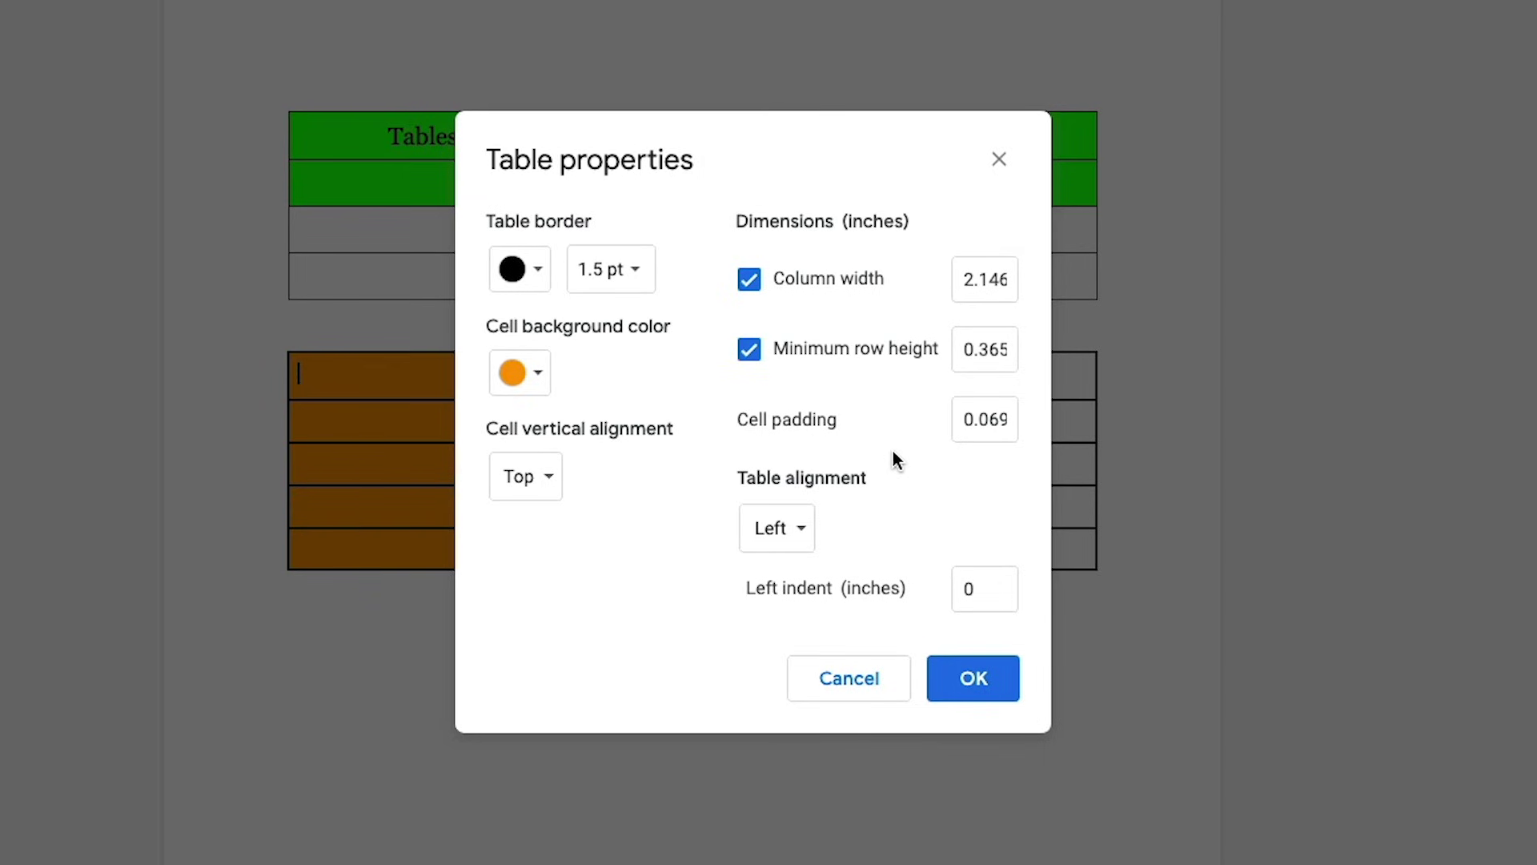
click(804, 541)
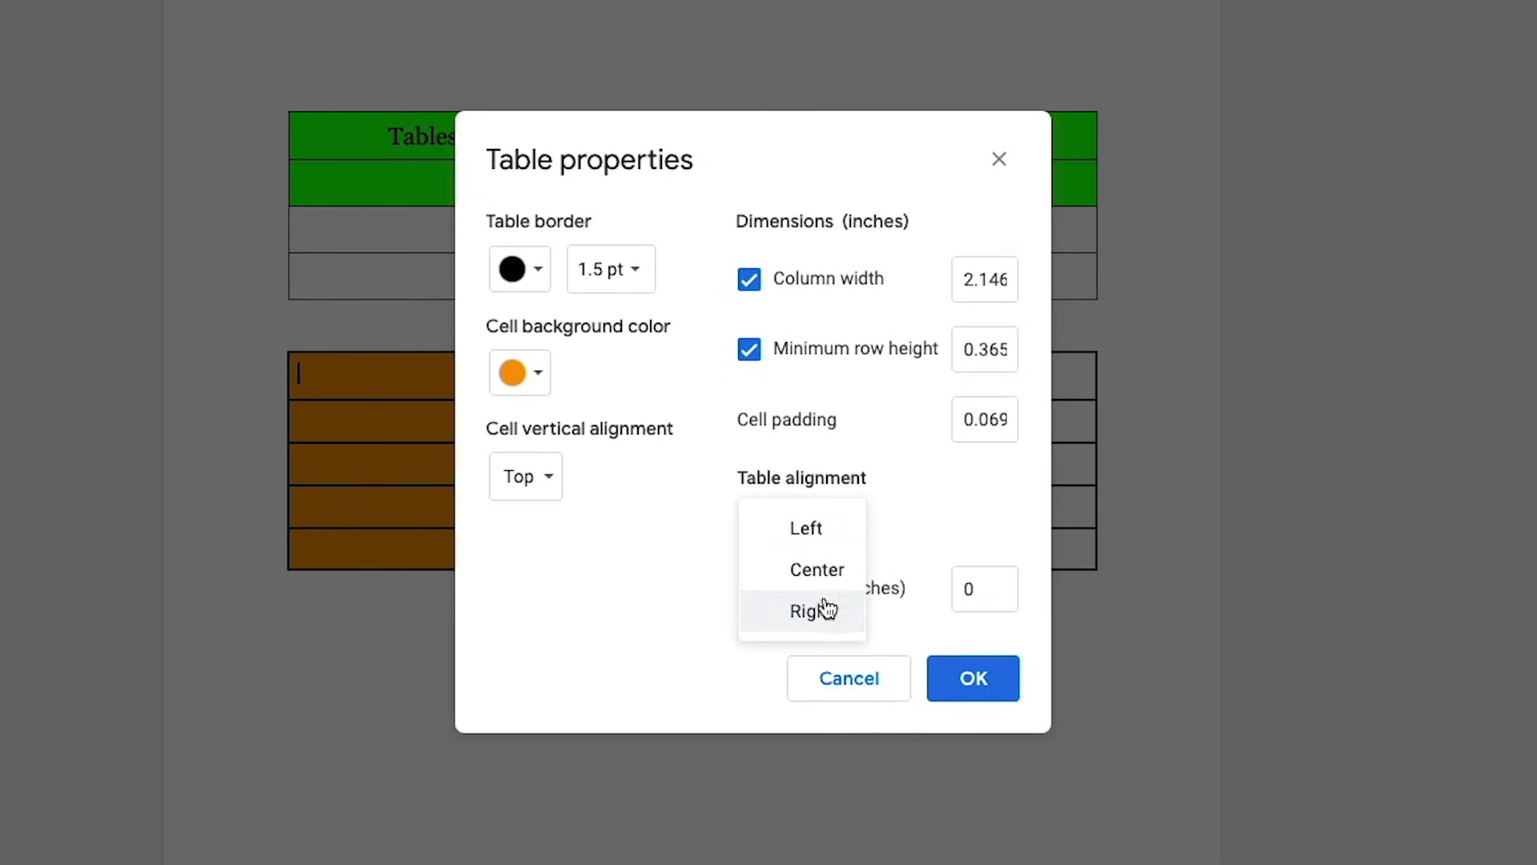
click(801, 569)
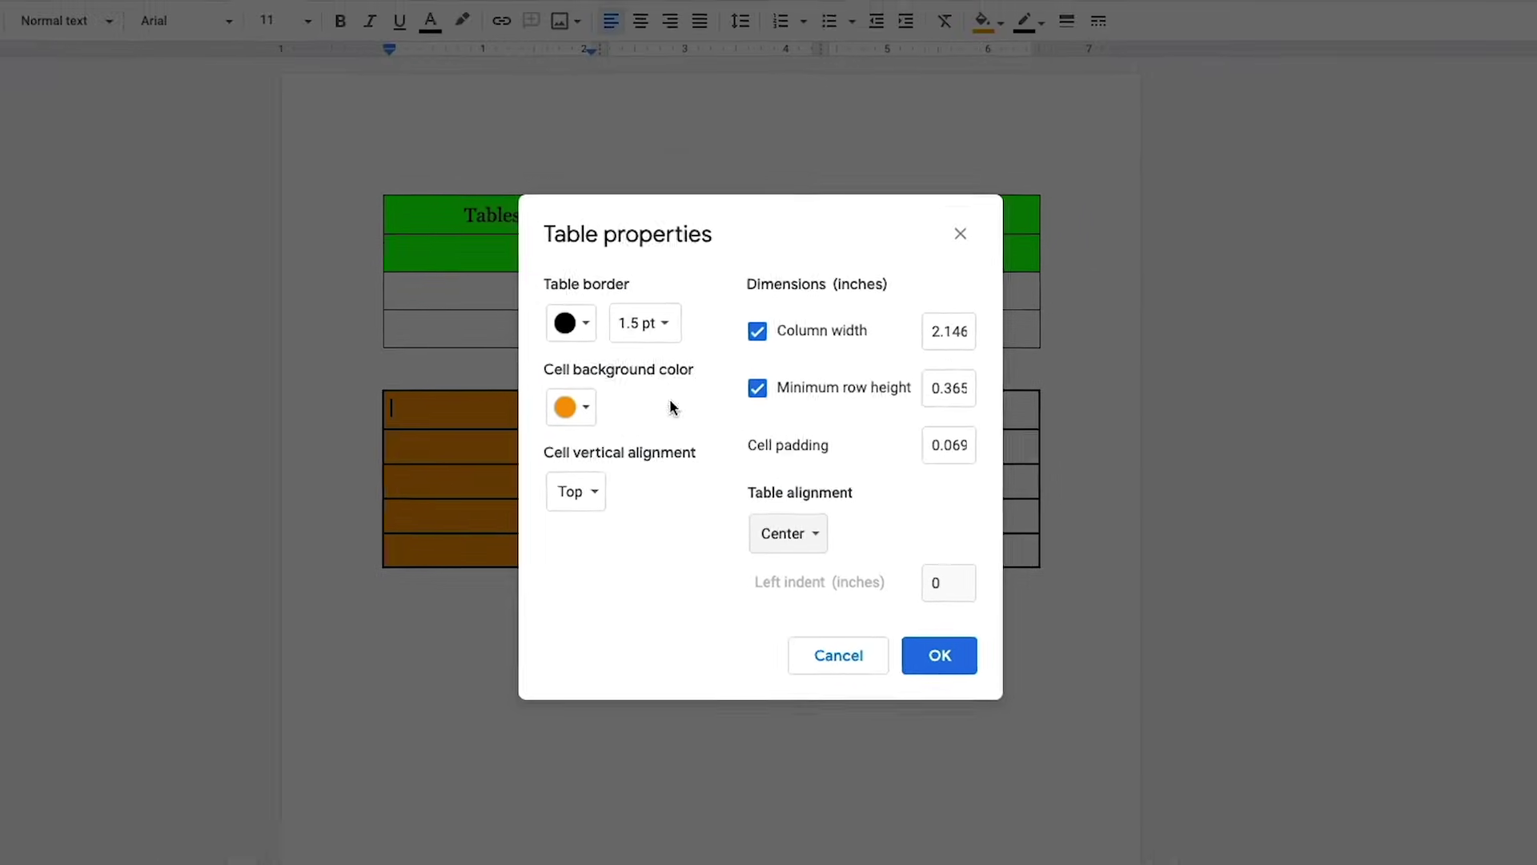
key(Return)
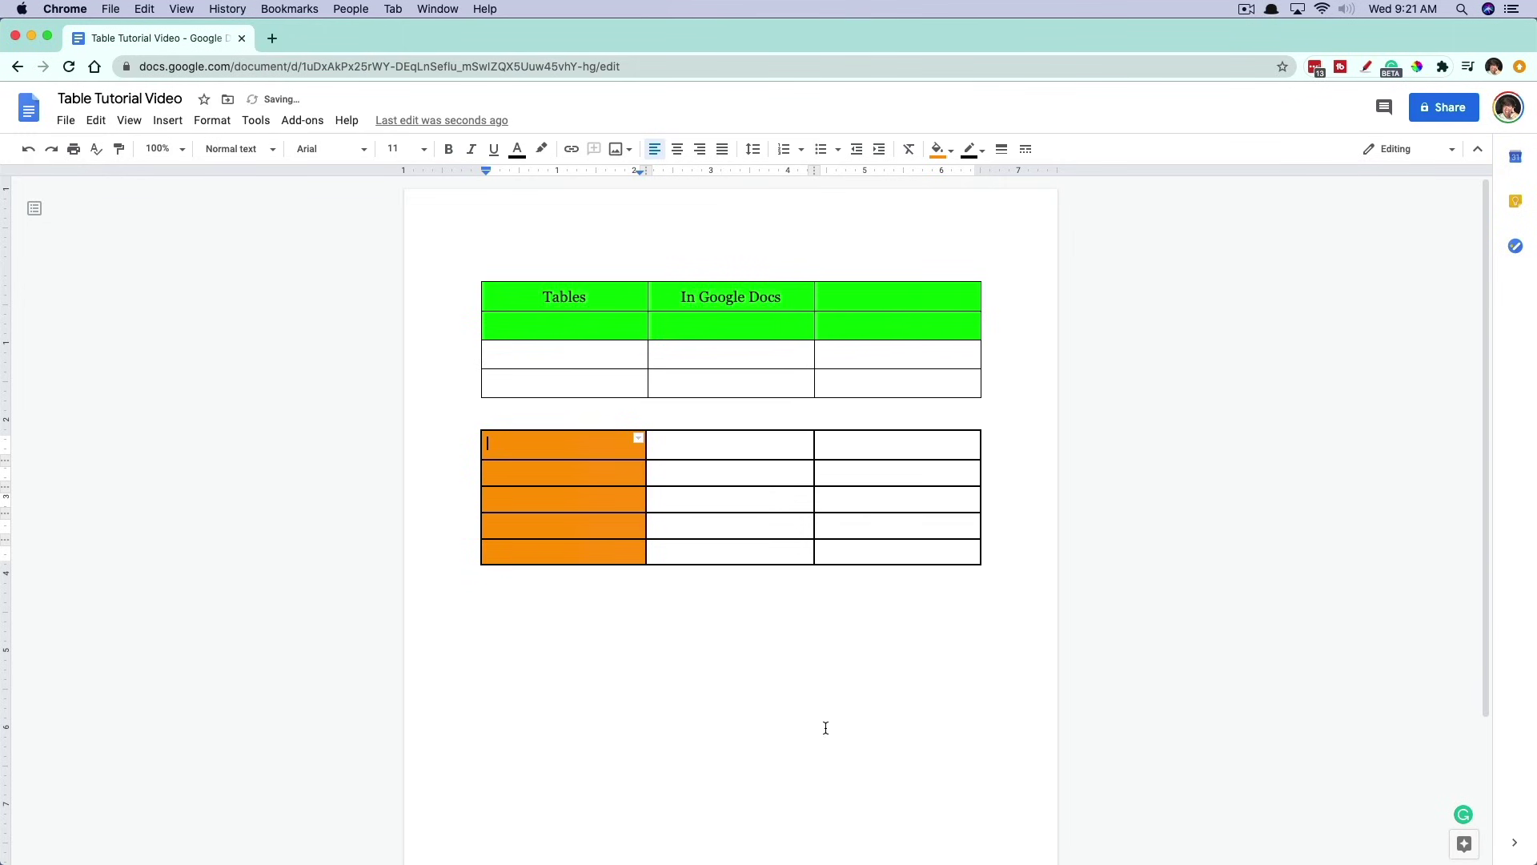
click(815, 718)
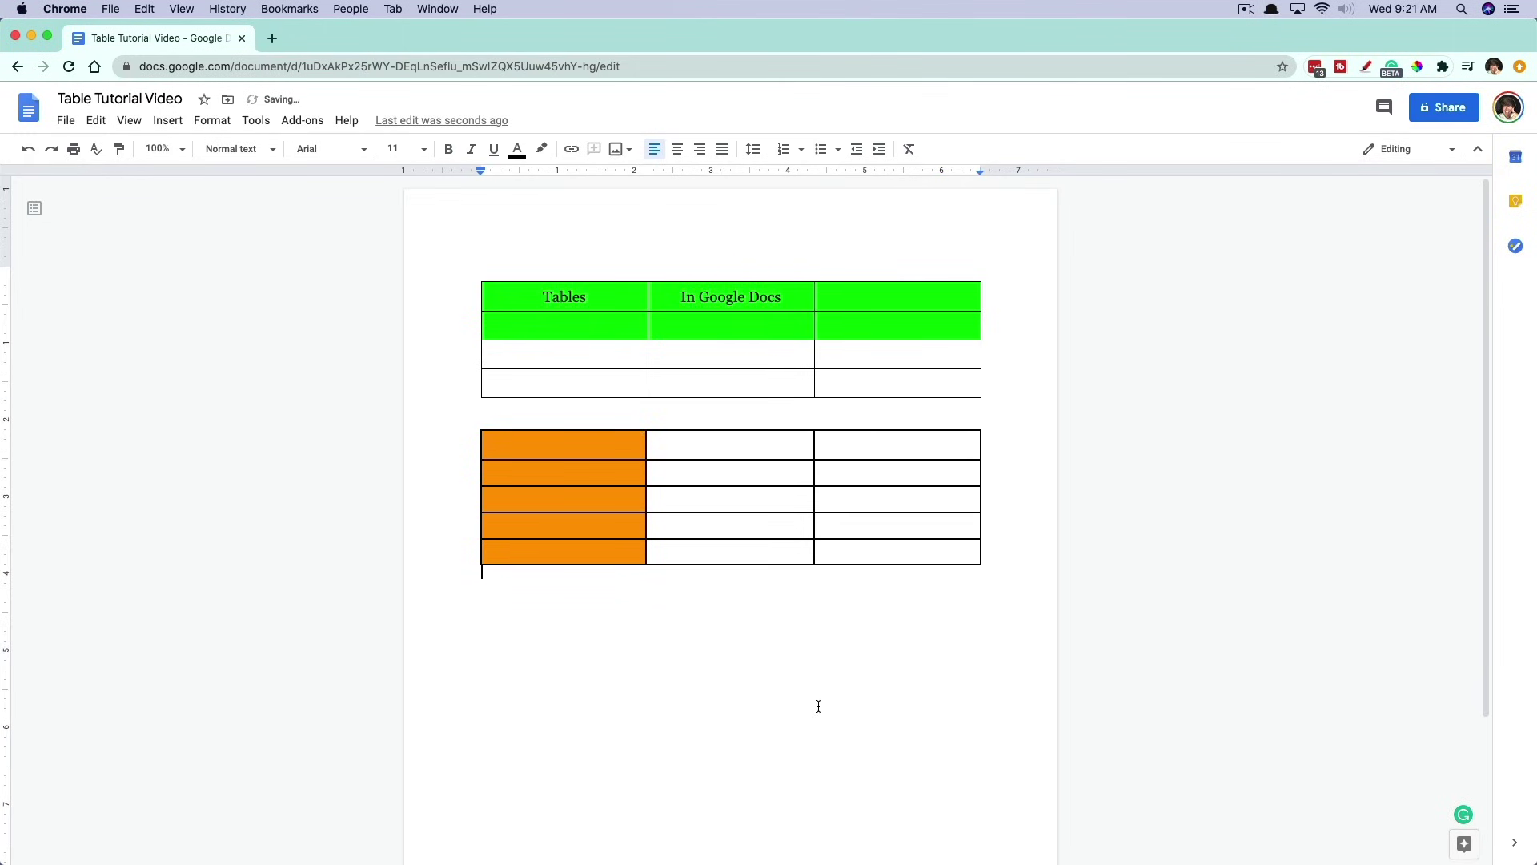